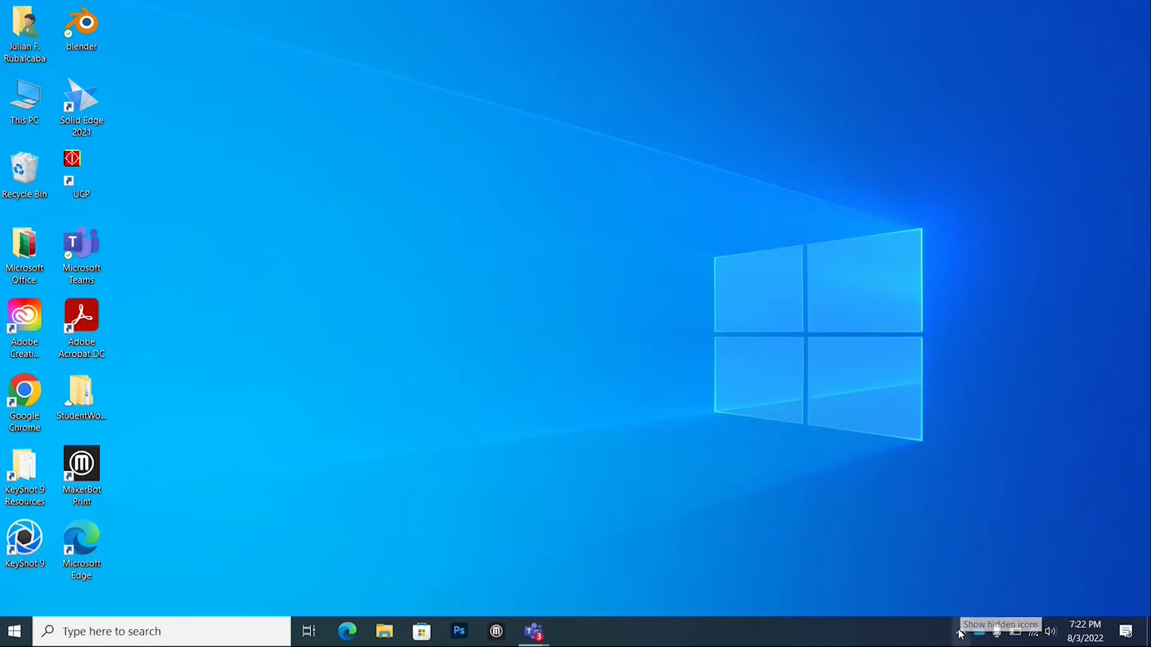
# Check OneDrive's sync status from the hidden notification-area icons.
pyautogui.click(961, 633)
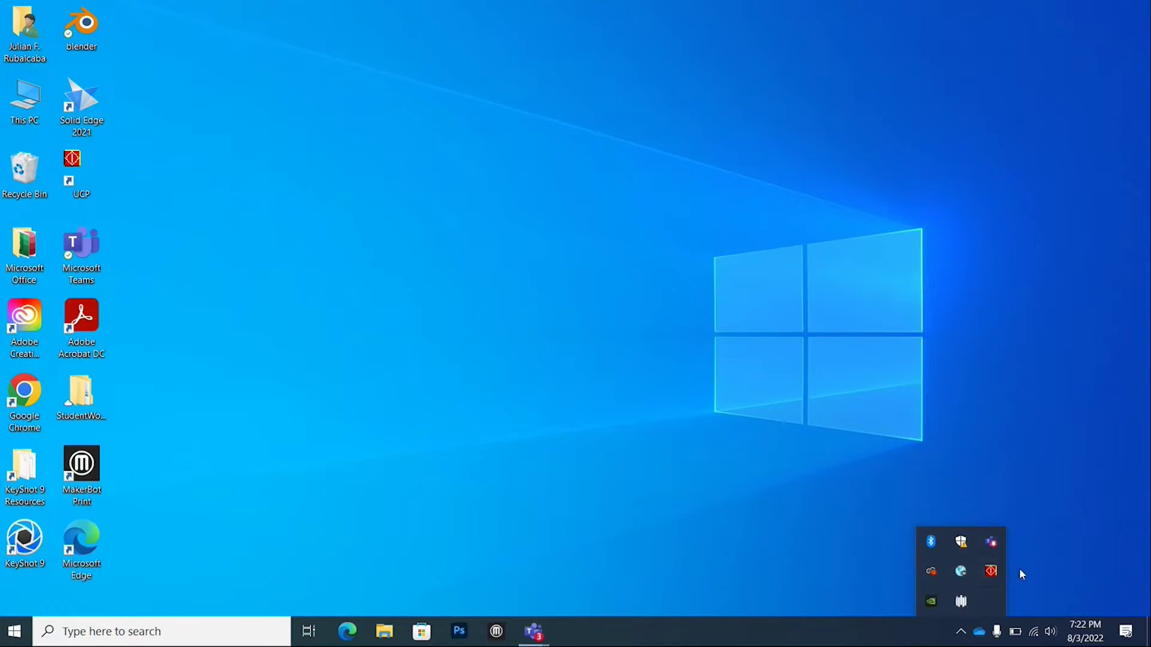
pyautogui.click(1019, 596)
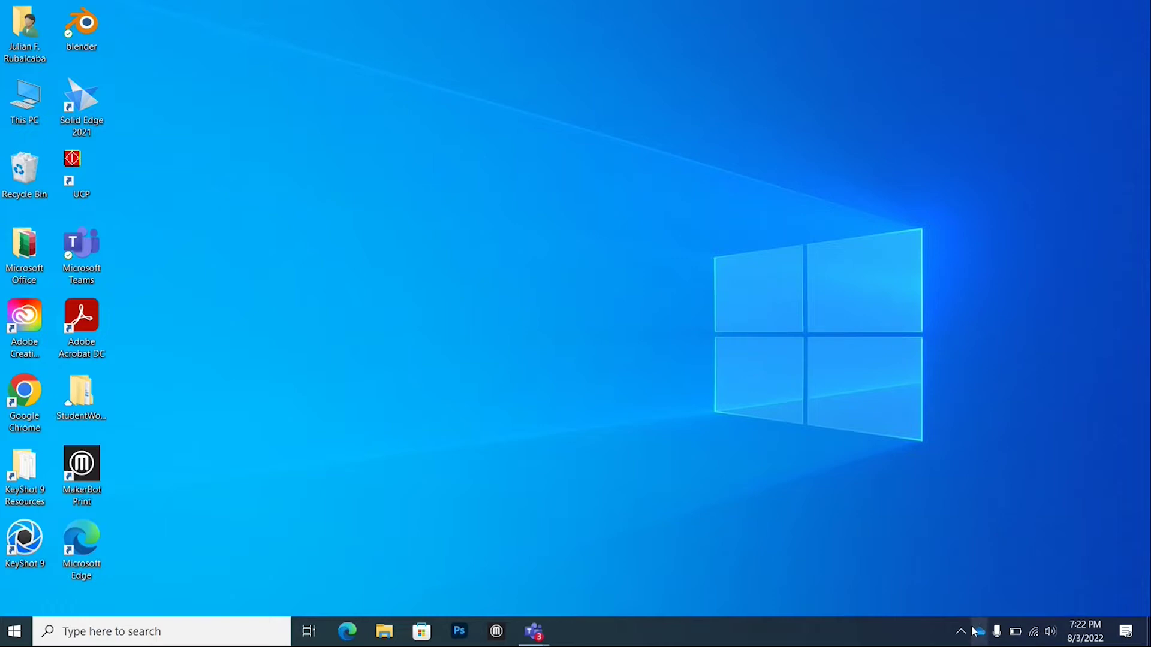
pyautogui.click(982, 634)
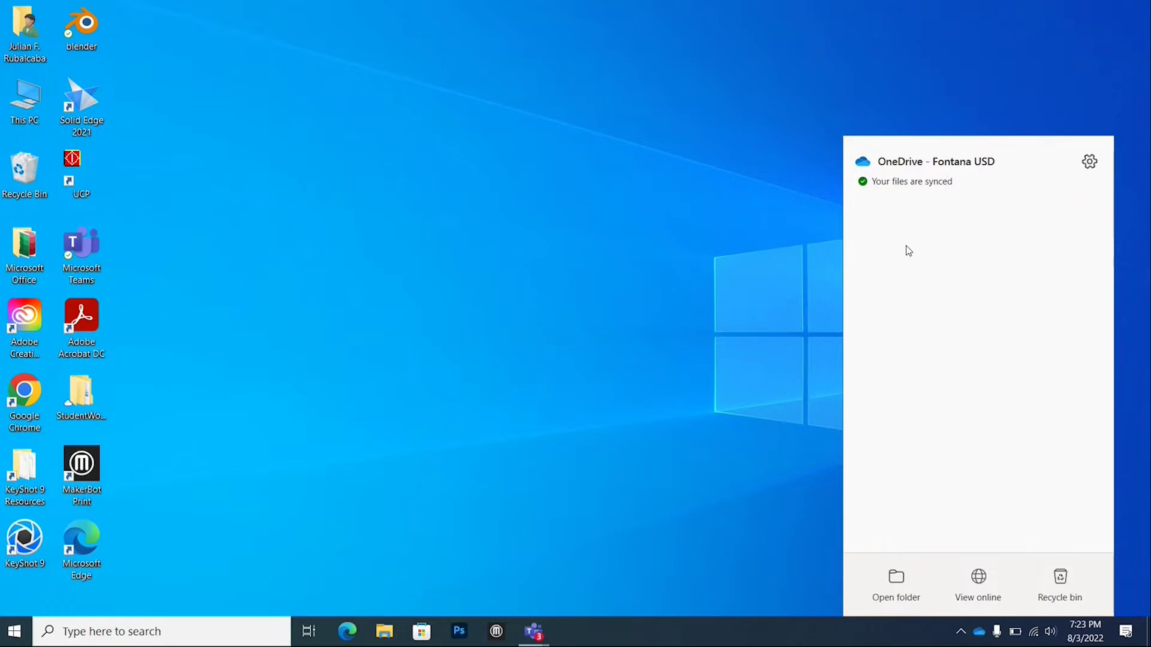
# Close the OneDrive panel and open the OneDrive-synced Documents folder in File Explorer.
pyautogui.click(541, 481)
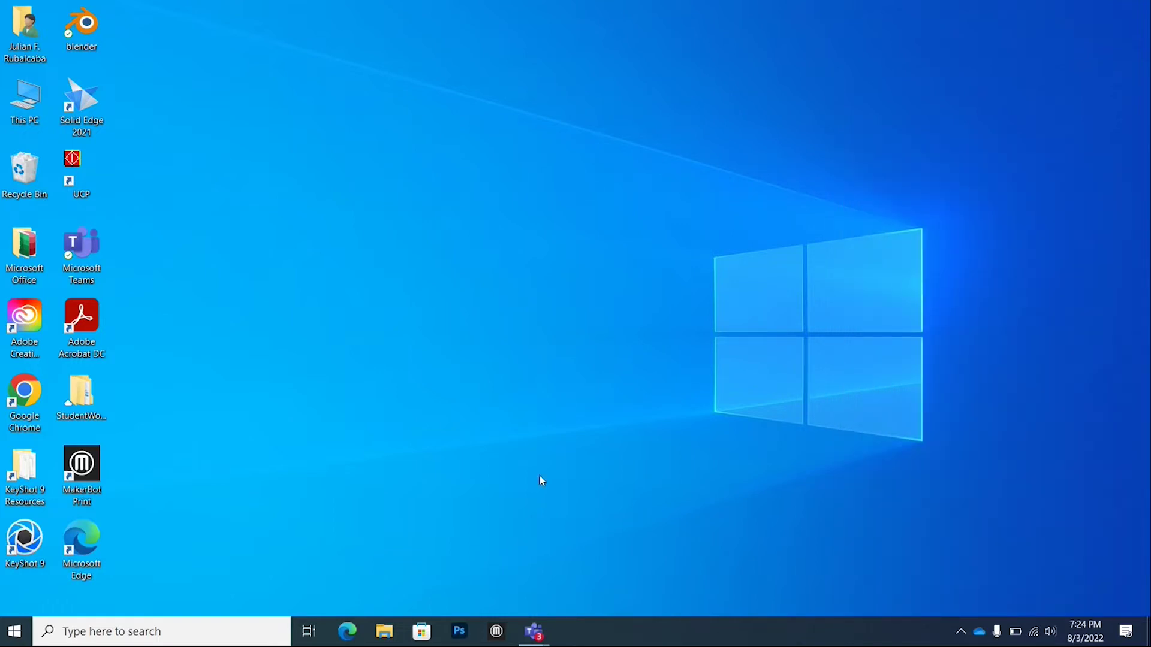
pyautogui.click(384, 634)
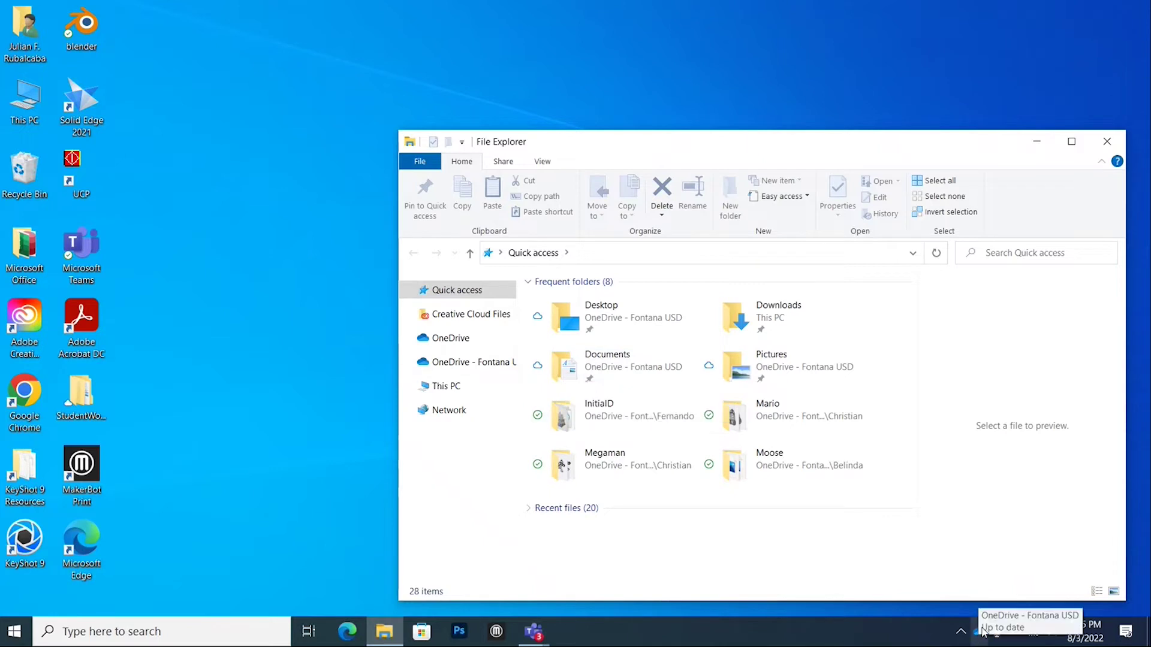
pyautogui.doubleClick(573, 367)
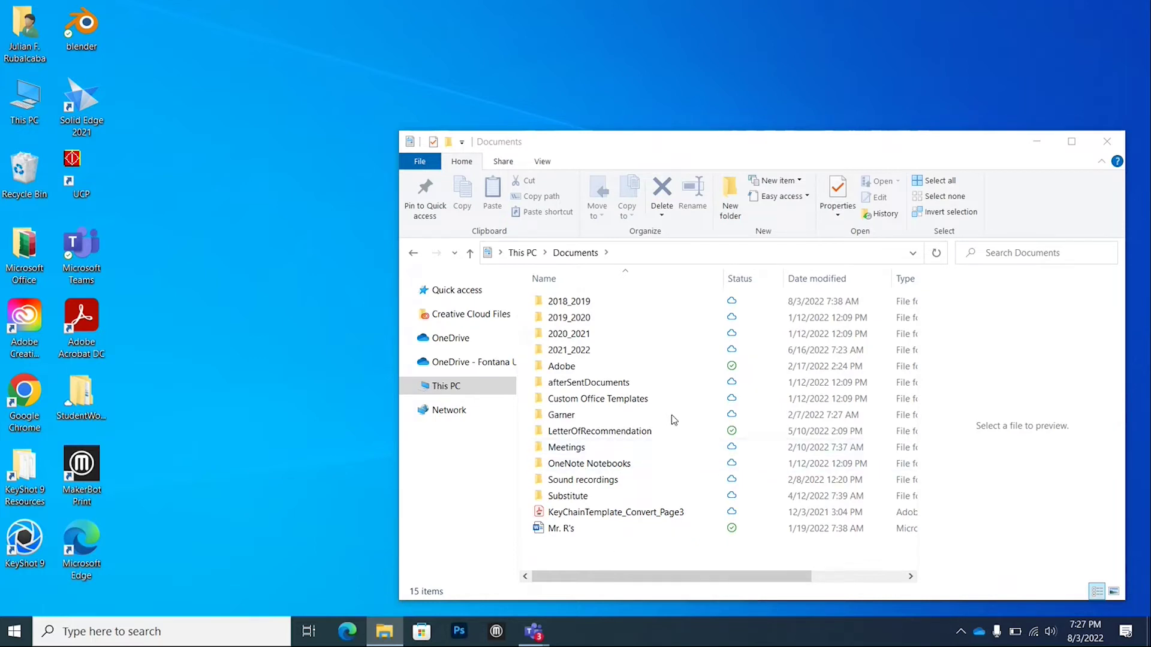
# Create a new folder named 2022_2023 in Documents.
pyautogui.rightClick(599, 548)
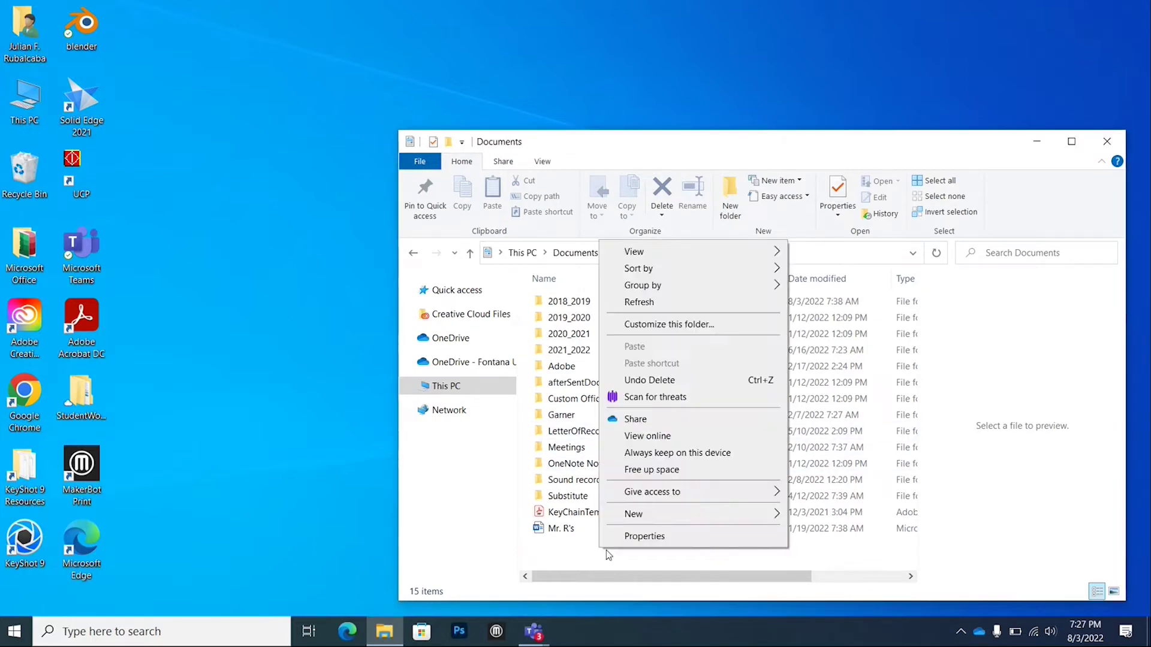
pyautogui.moveTo(639, 517)
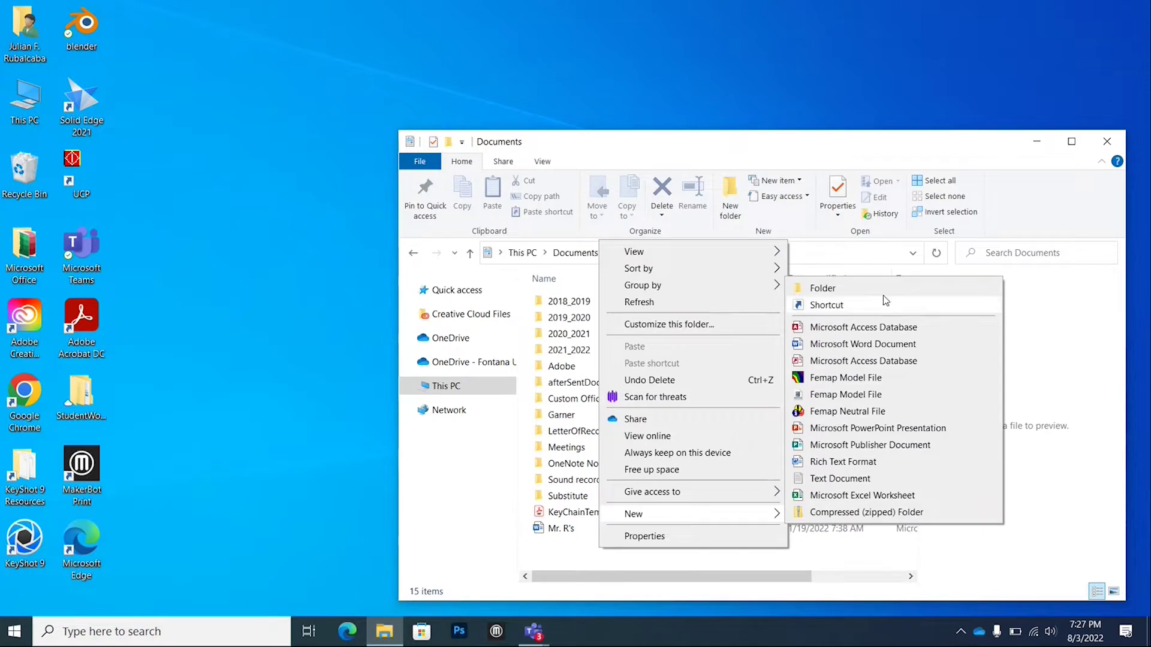
pyautogui.click(824, 289)
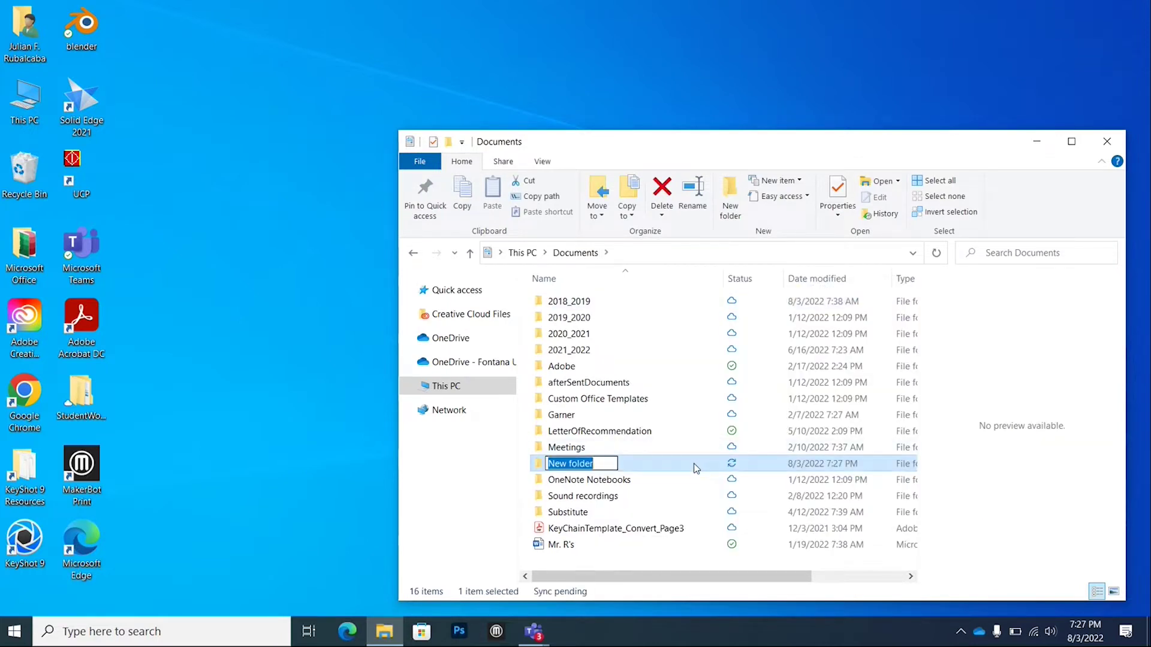
pyautogui.write('2022')
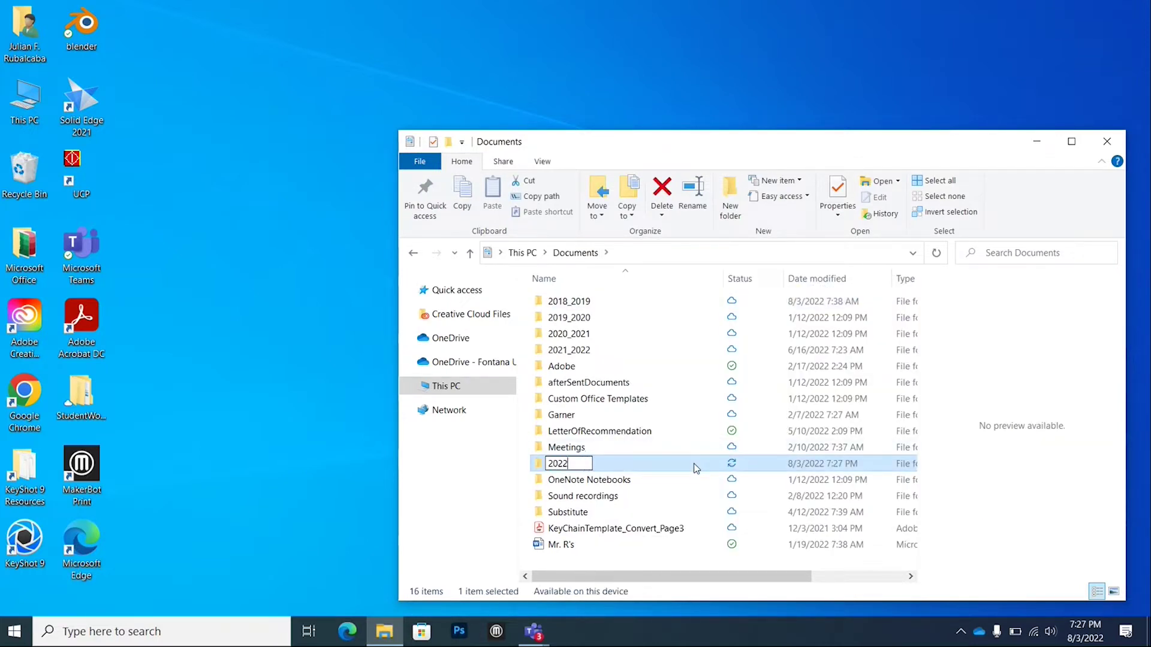
pyautogui.write('_2023')
pyautogui.press('Return')
pyautogui.press('Return')
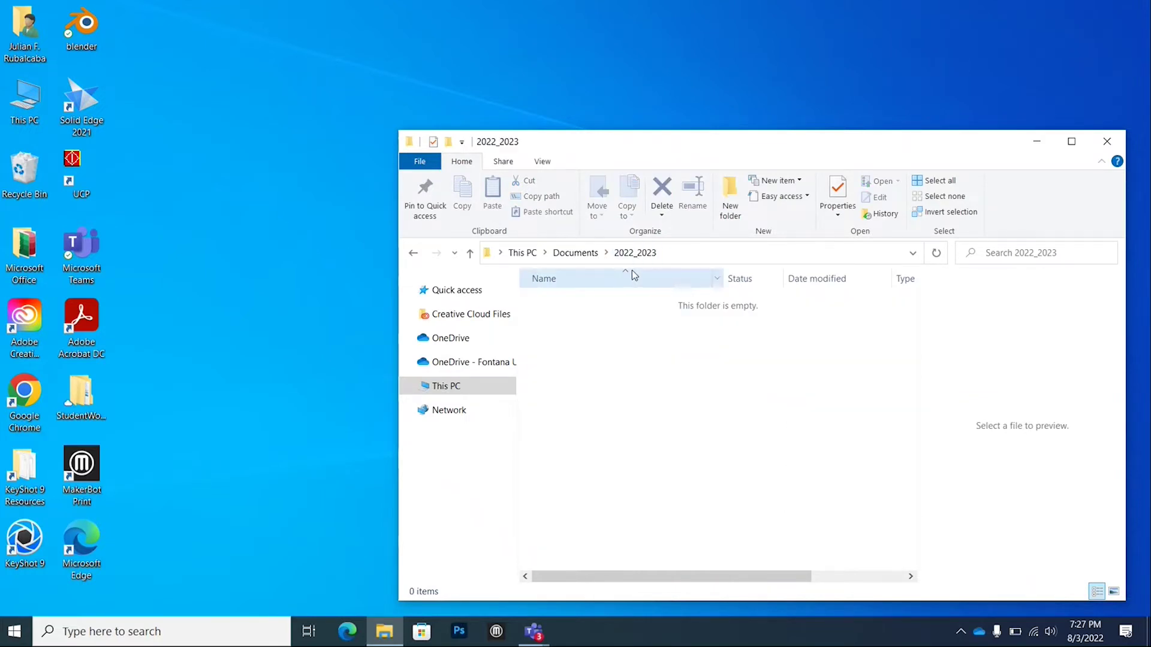
# Inside 2022_2023, create a folder named P5 and open it.
pyautogui.rightClick(586, 322)
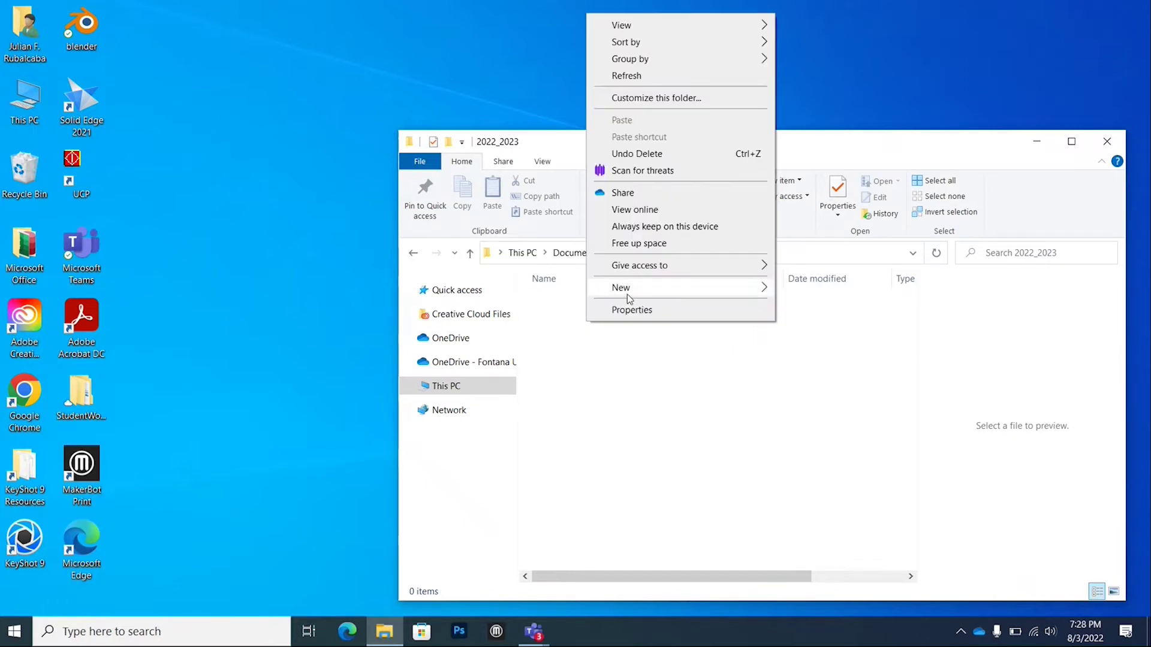
pyautogui.moveTo(648, 293)
pyautogui.click(803, 289)
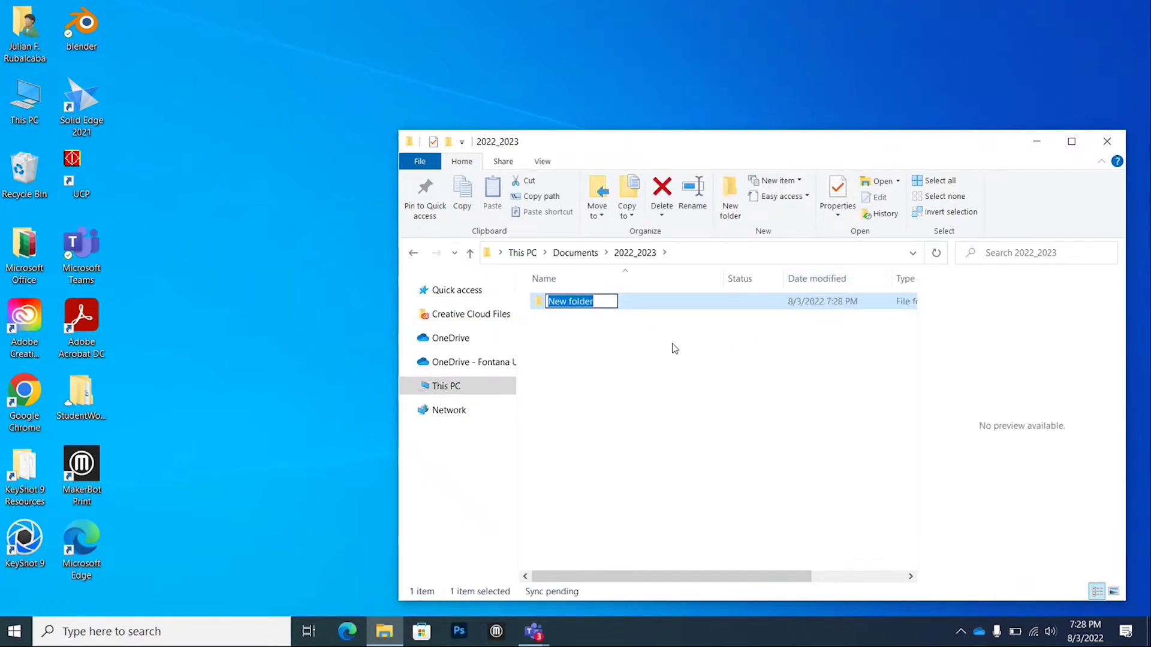
pyautogui.write('P')
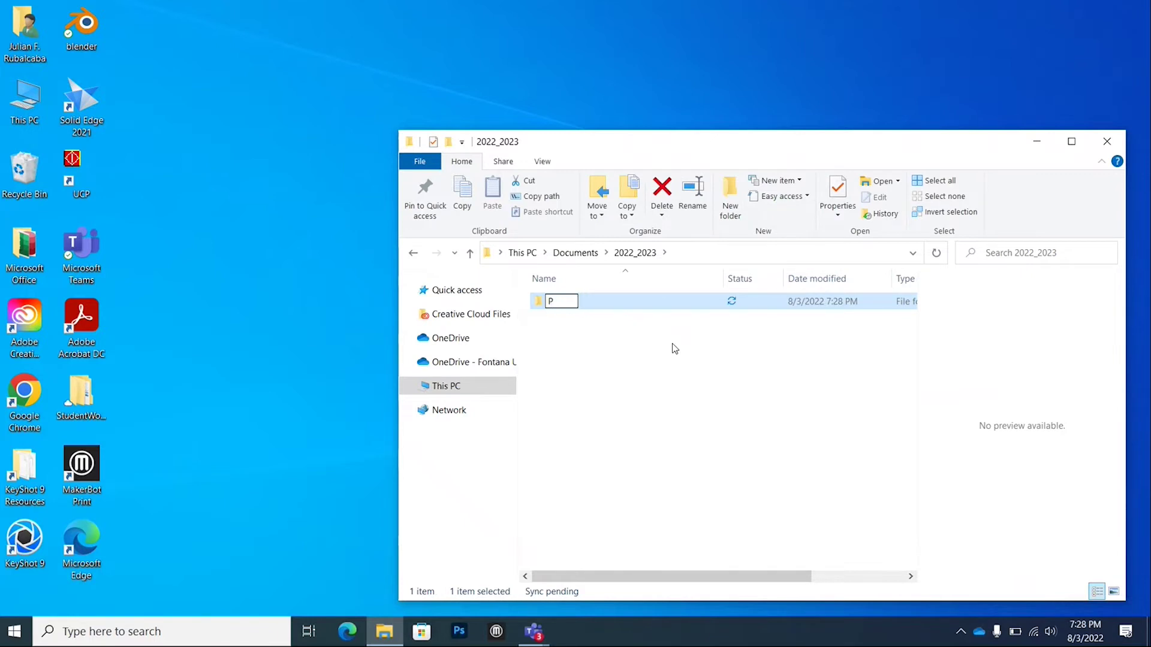
pyautogui.write('5')
pyautogui.click(618, 370)
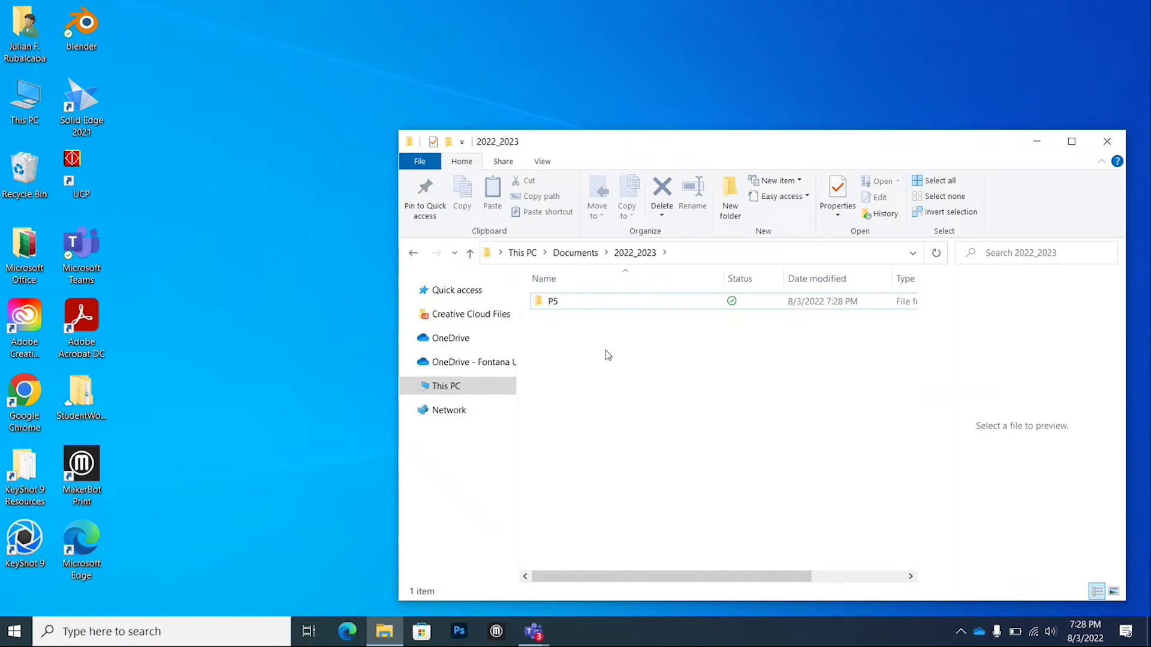
pyautogui.doubleClick(553, 302)
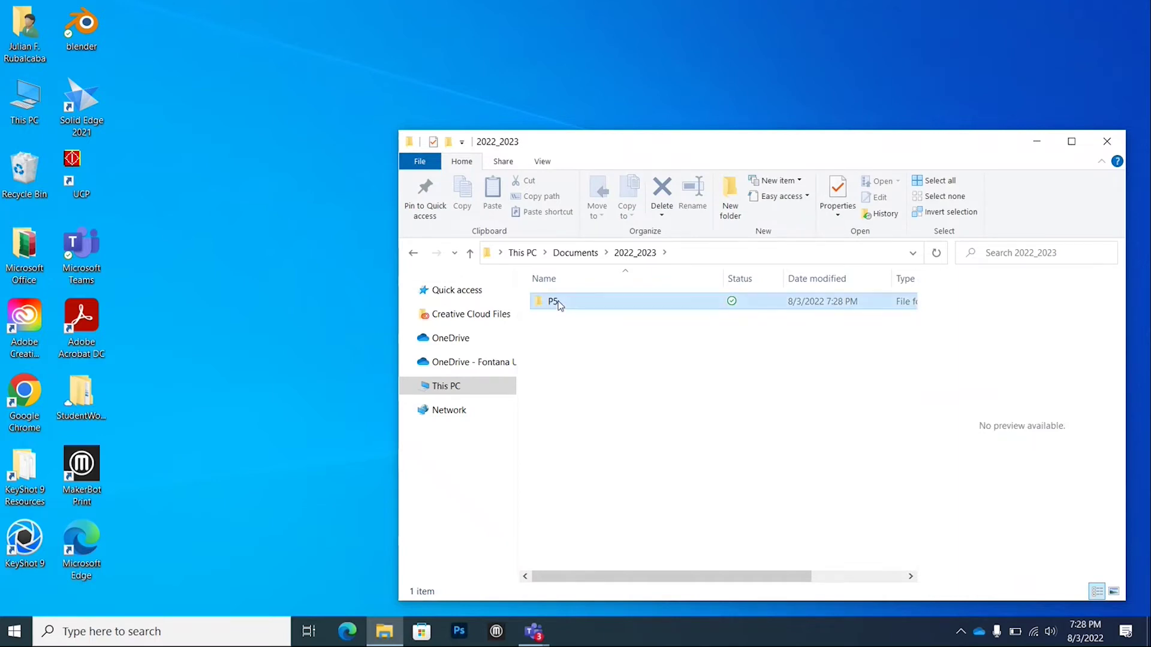
# Create a new folder named S1 inside P5.
pyautogui.rightClick(585, 328)
pyautogui.moveTo(612, 296)
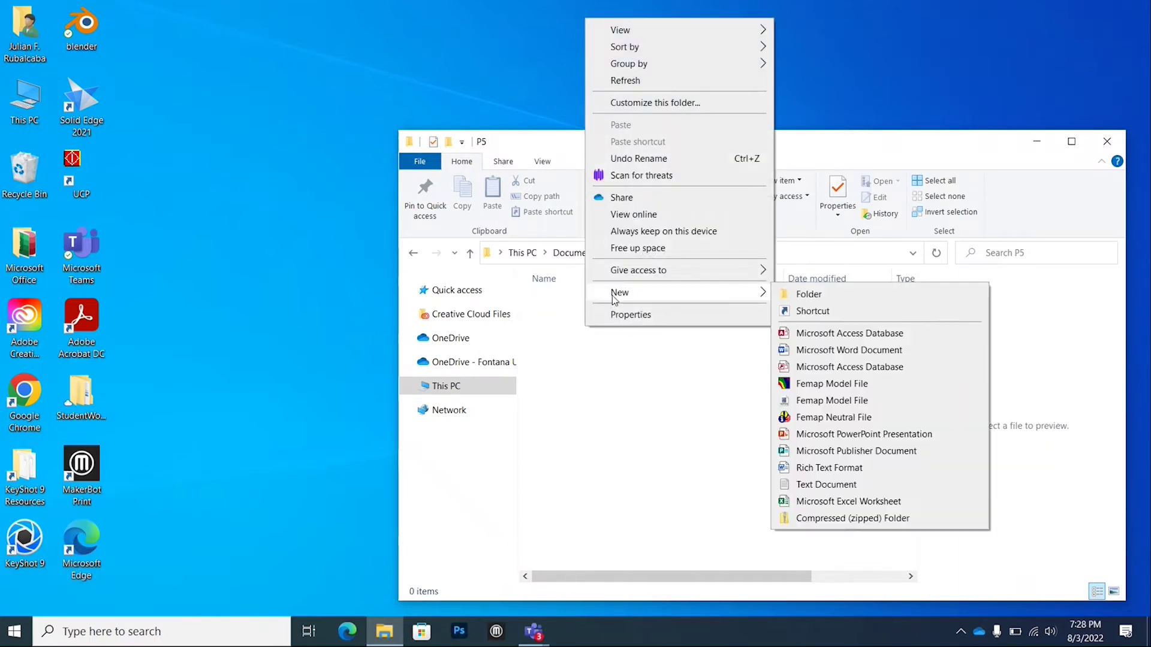
pyautogui.click(785, 293)
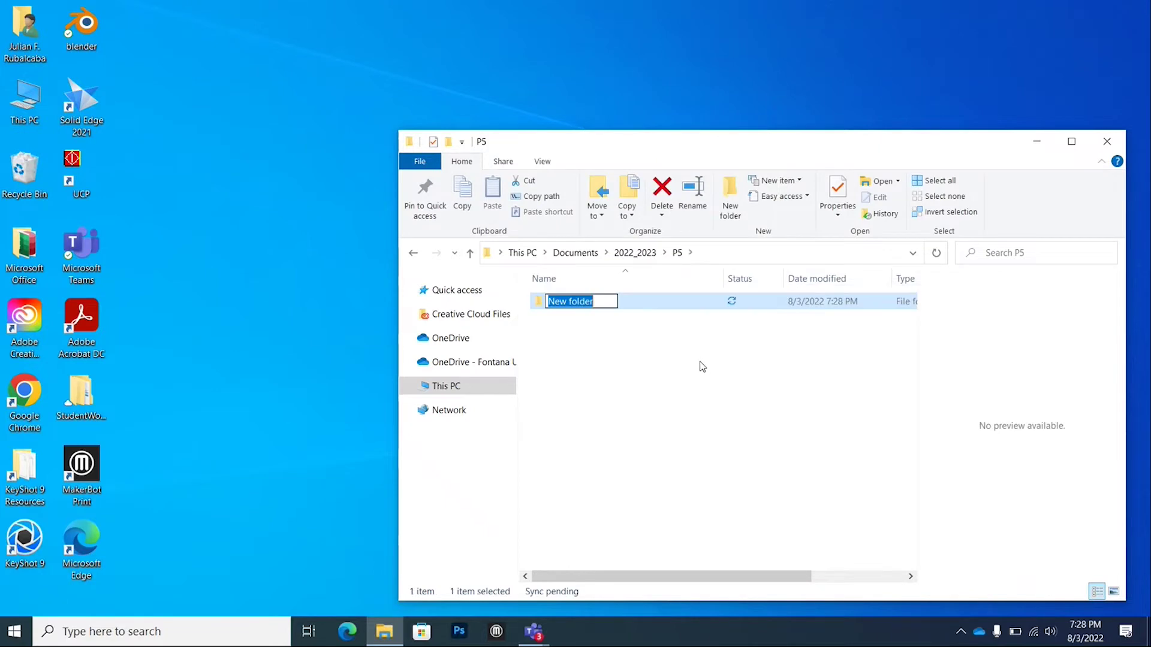
pyautogui.write('S1')
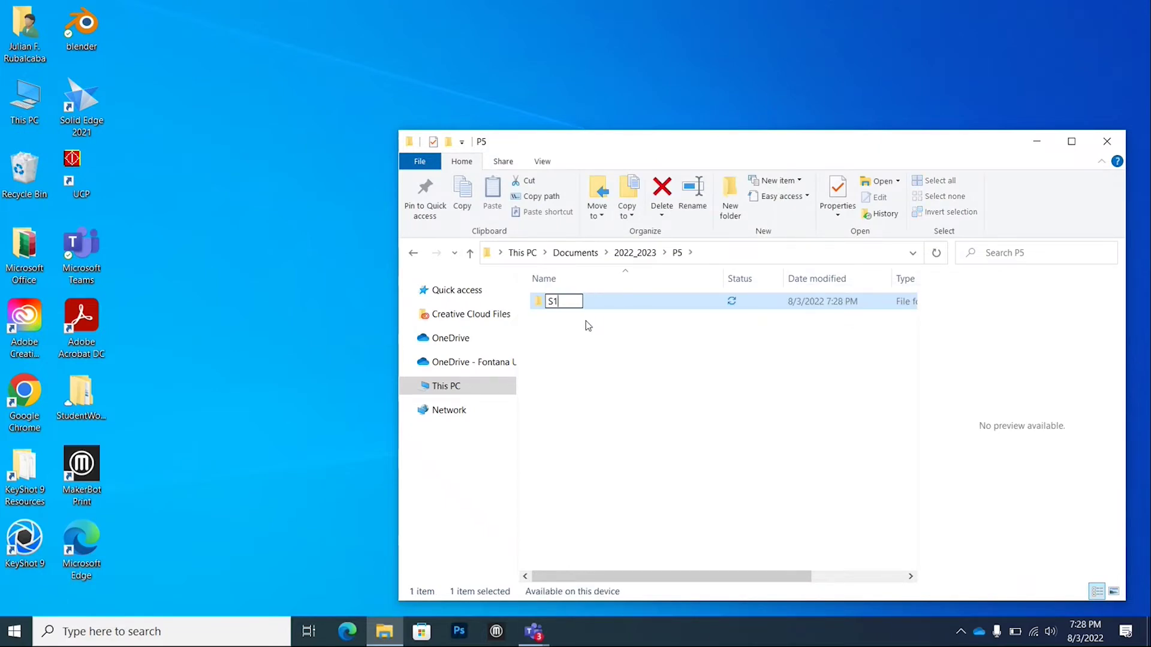
pyautogui.click(587, 326)
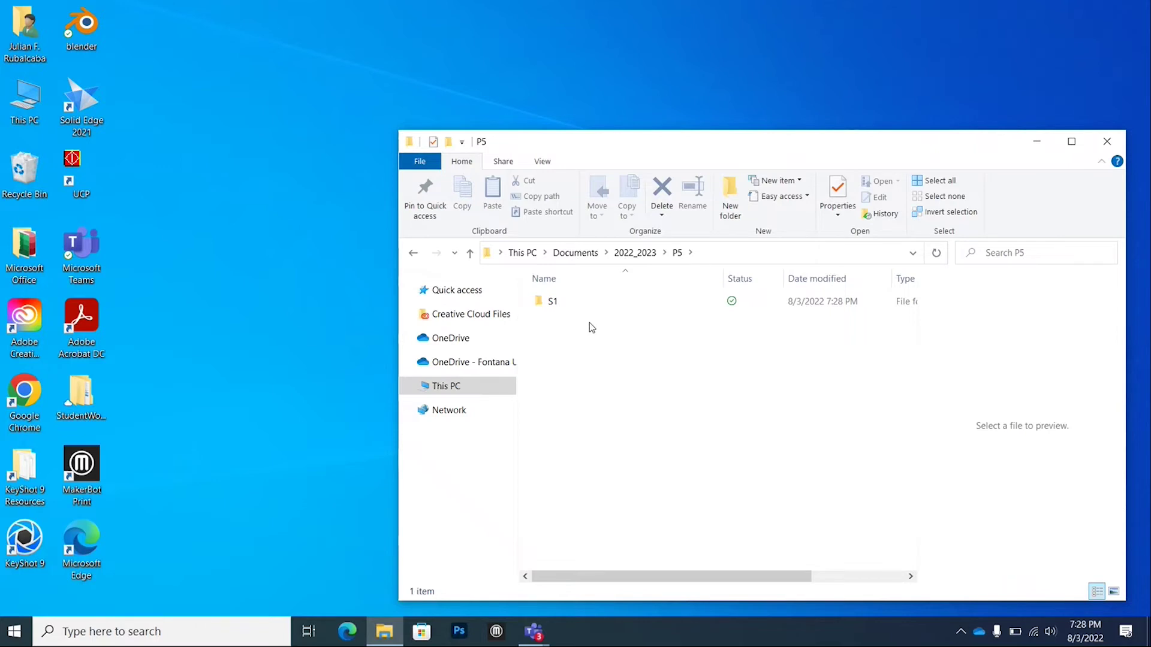
# Add a second folder named S2 in P5, then open S1.
pyautogui.rightClick(571, 331)
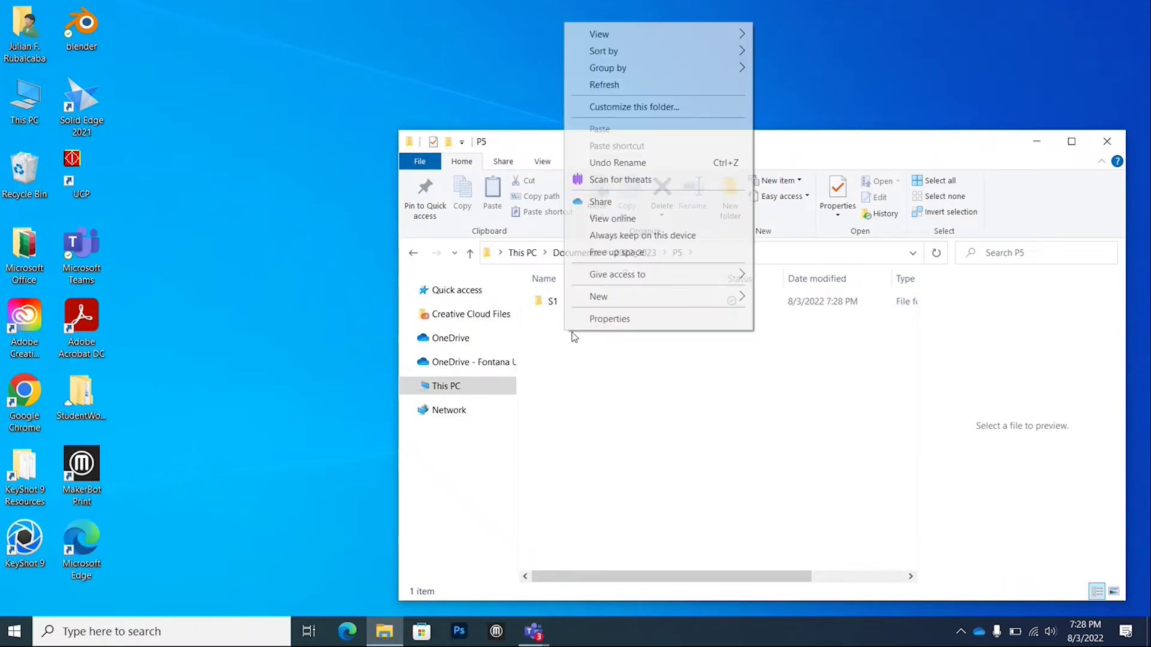
pyautogui.moveTo(606, 296)
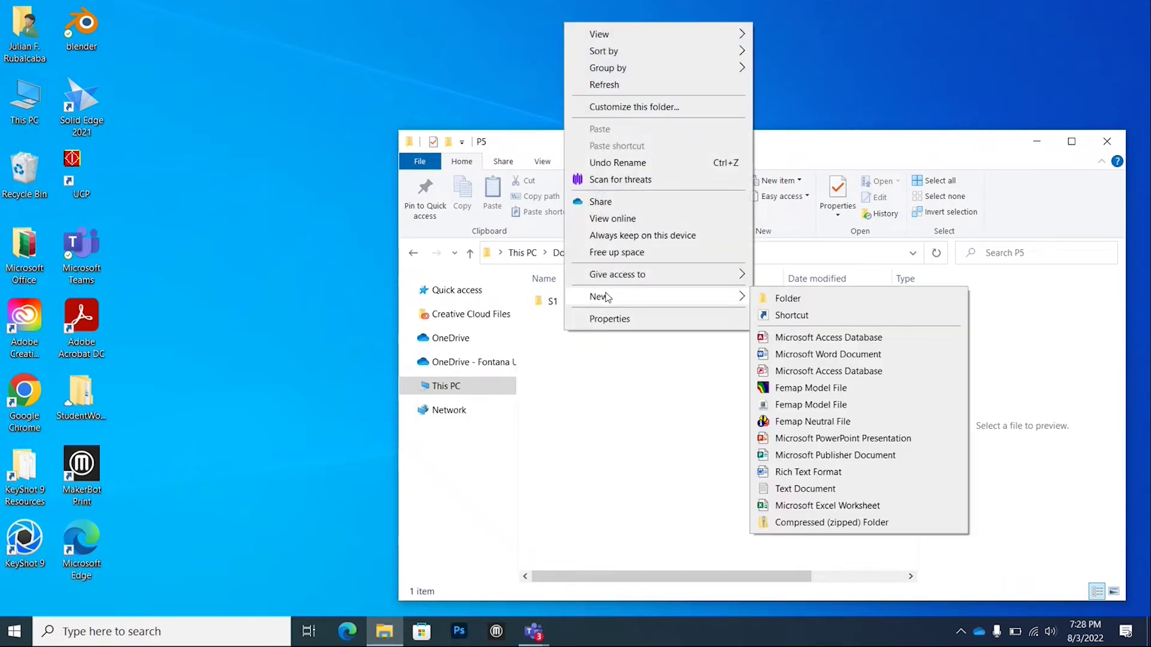
pyautogui.click(797, 302)
pyautogui.write('S2')
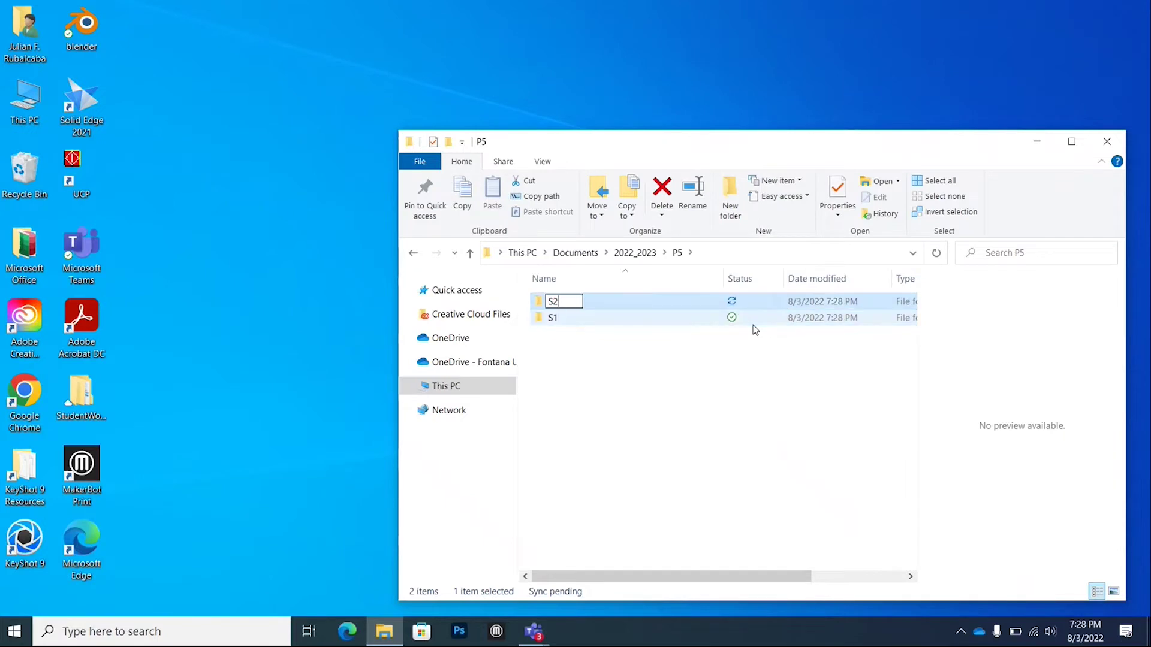
pyautogui.click(610, 335)
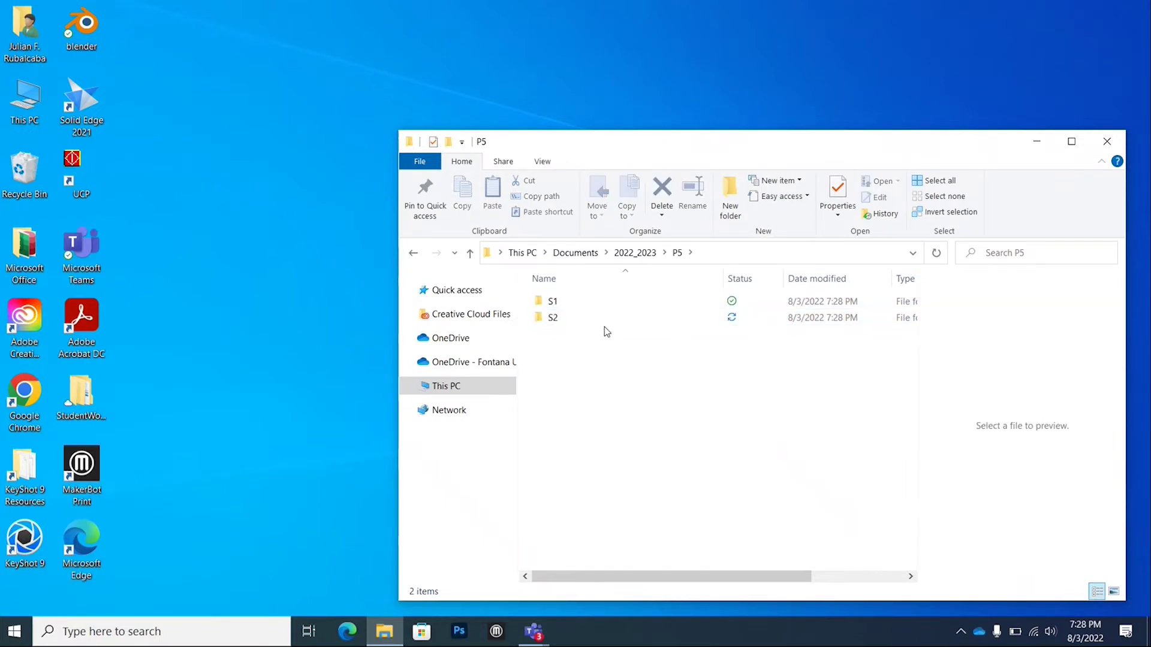
pyautogui.doubleClick(575, 302)
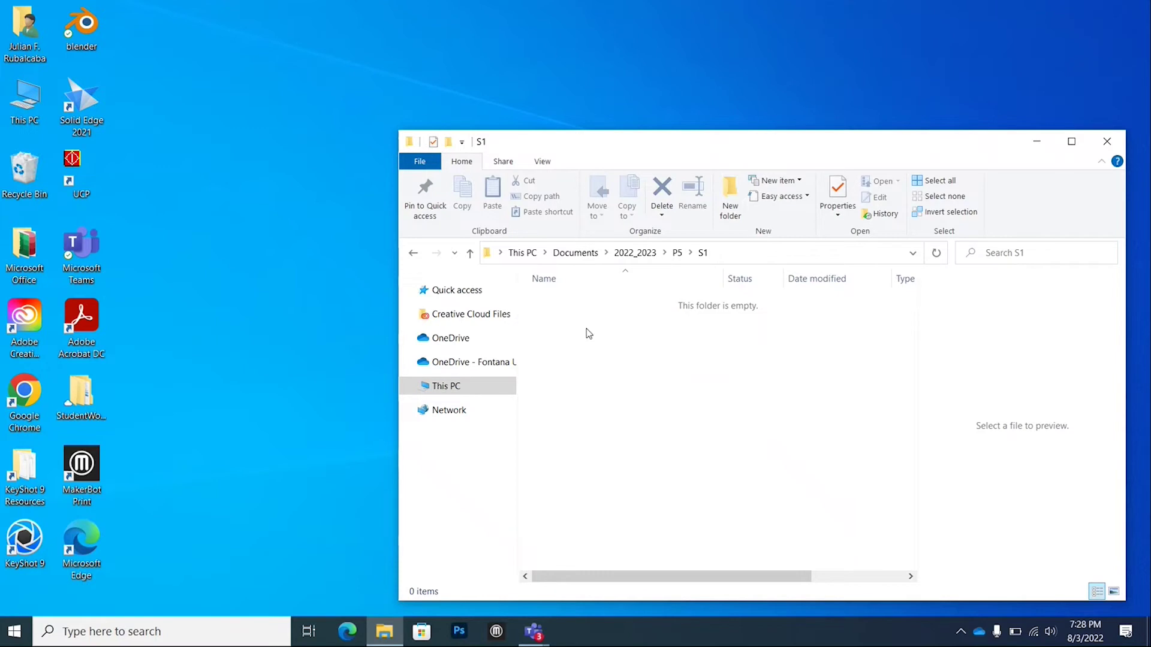
# Make a ComputerSetup folder in S1, open it, and nudge the Explorer window right.
pyautogui.rightClick(581, 325)
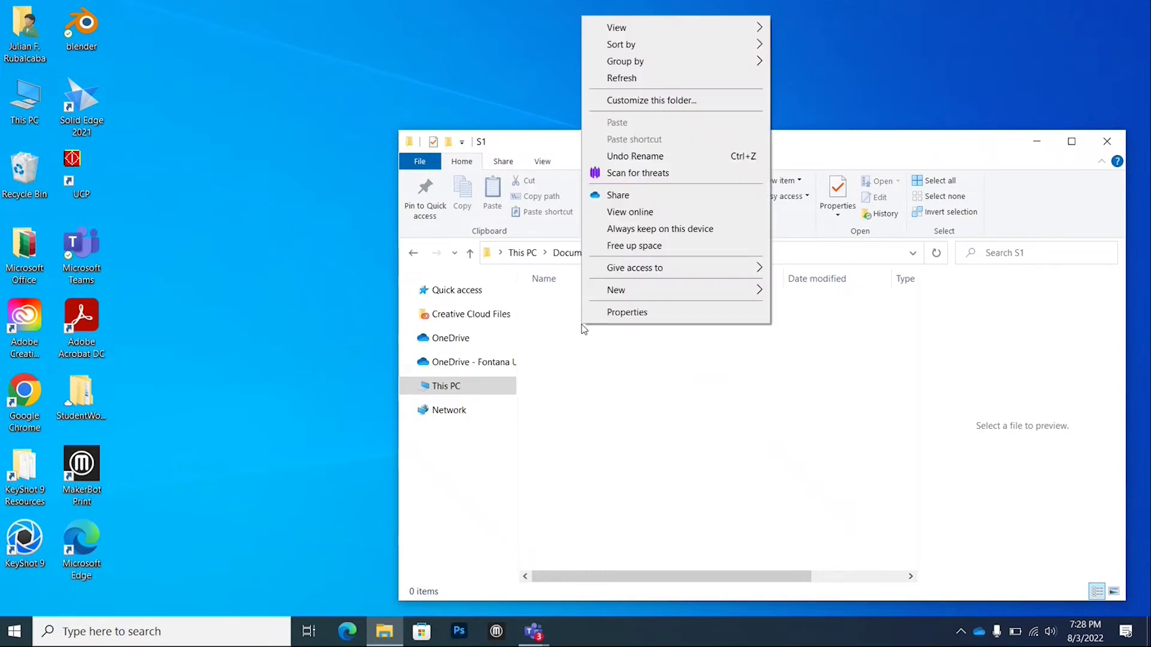
pyautogui.moveTo(689, 289)
pyautogui.click(783, 292)
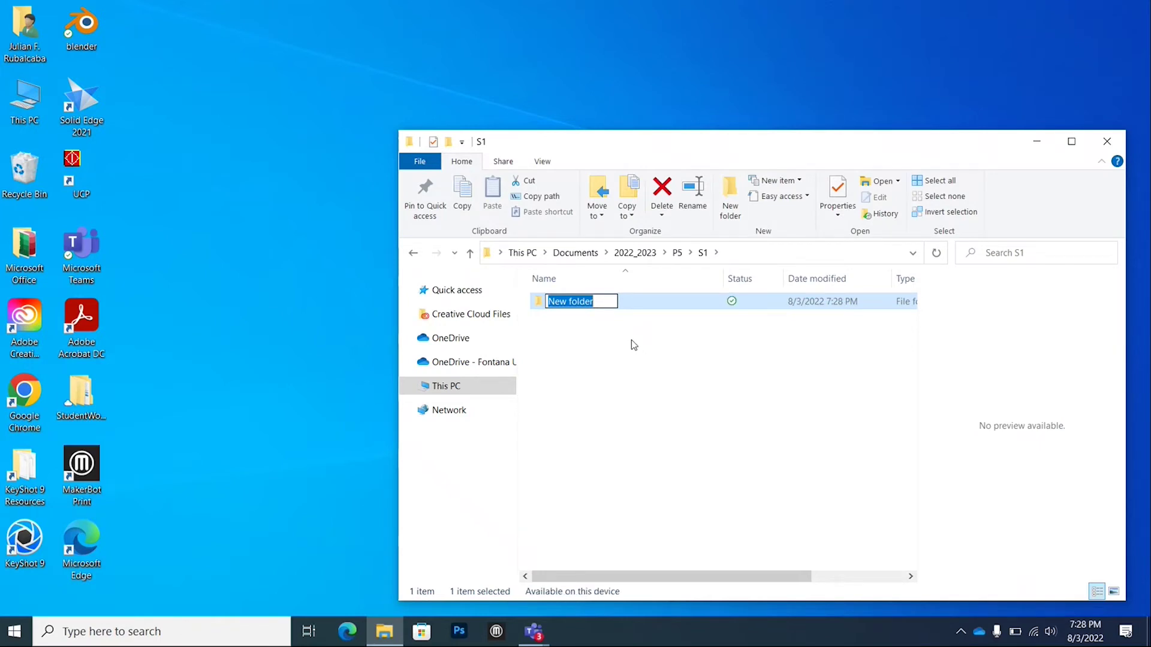
pyautogui.write('ComputerSetup')
pyautogui.click(637, 354)
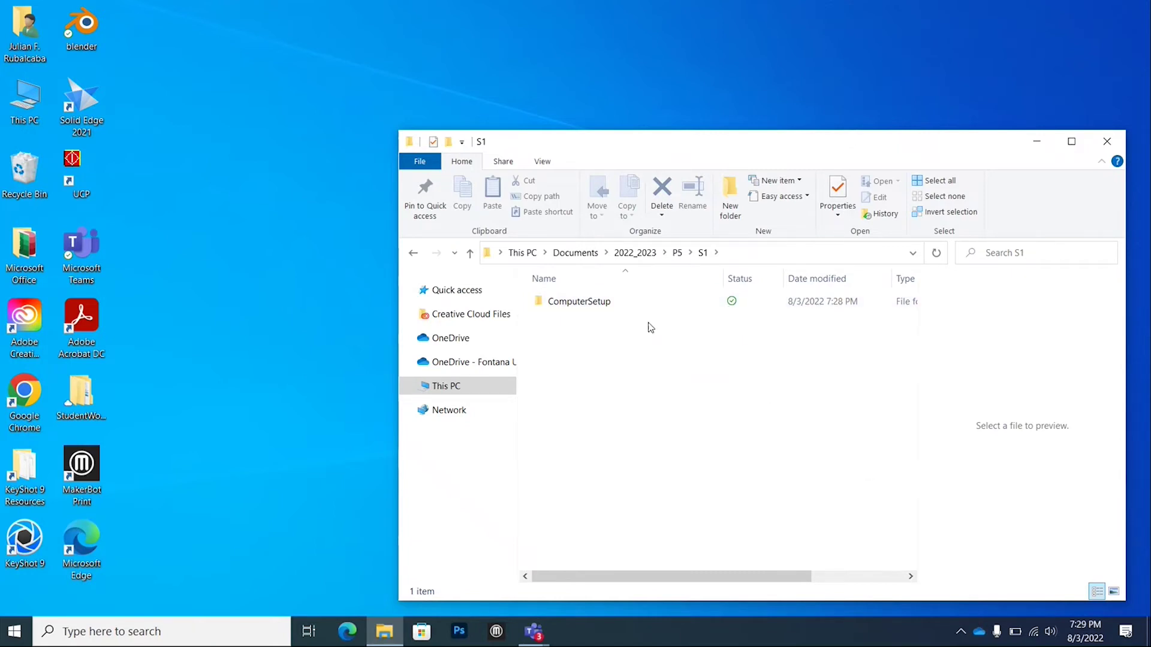
pyautogui.doubleClick(597, 303)
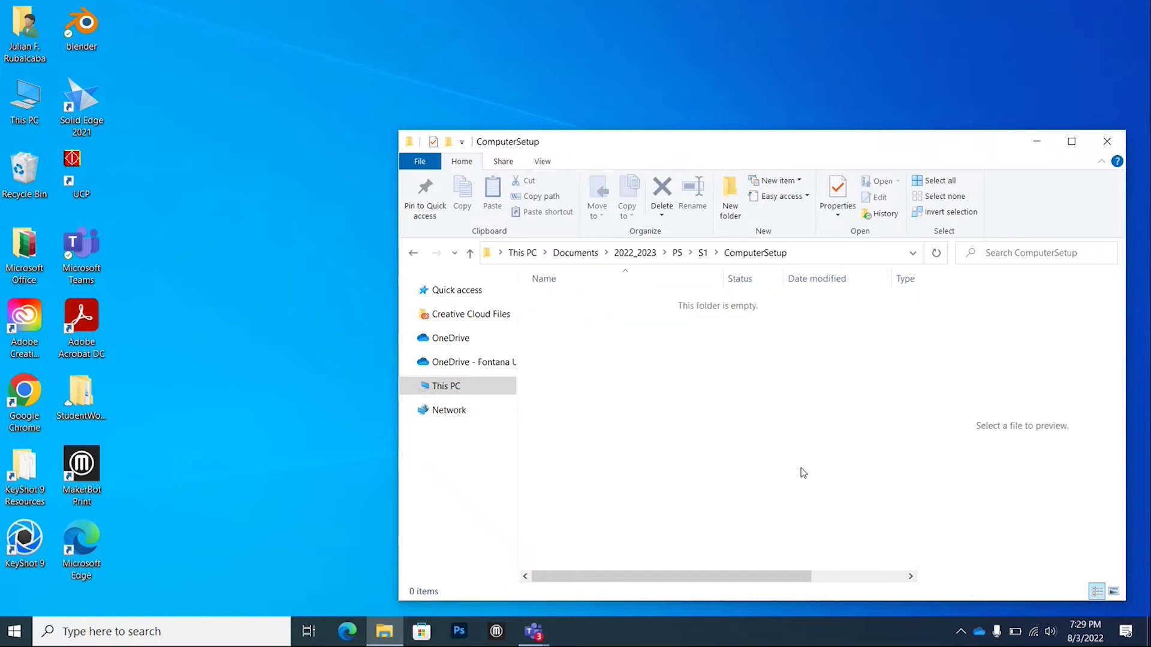
pyautogui.moveTo(806, 140); pyautogui.dragTo(817, 140)
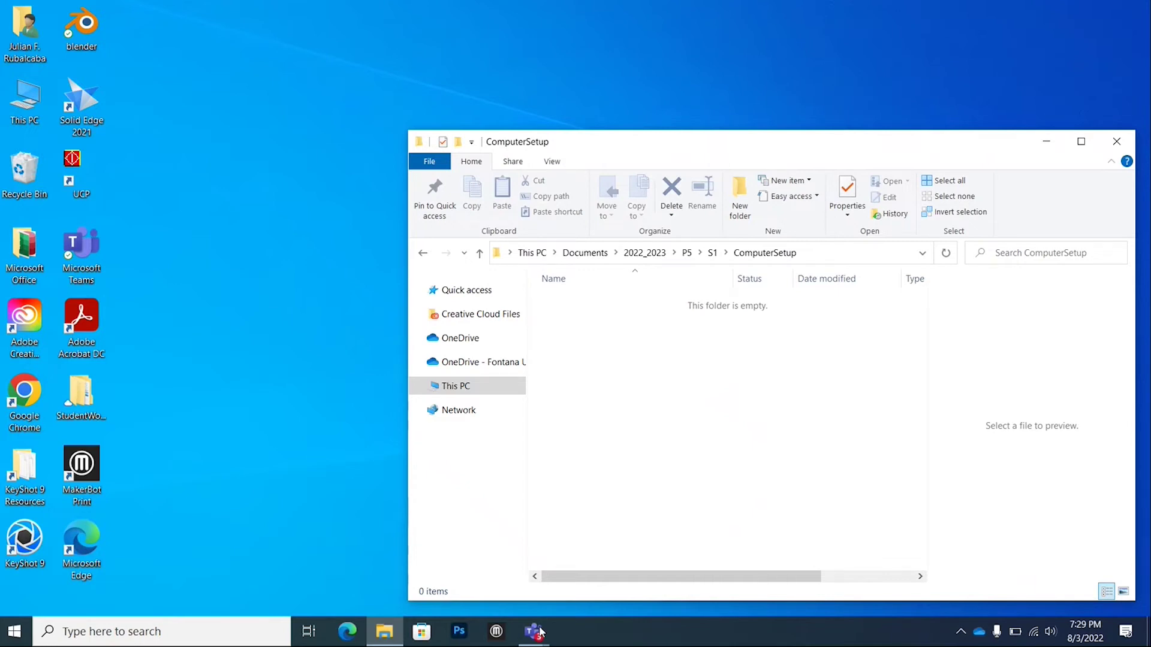
# Launch Snip & Sketch by searching 'sni', then start and cancel a screen snip.
pyautogui.click(100, 631)
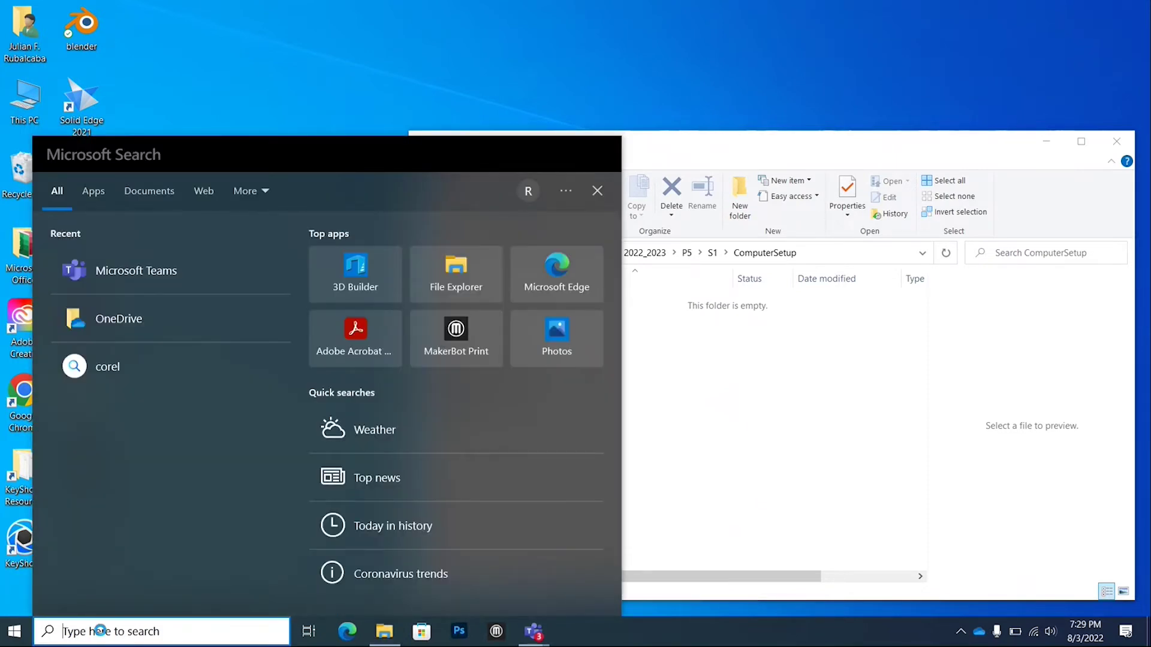
pyautogui.write('sni')
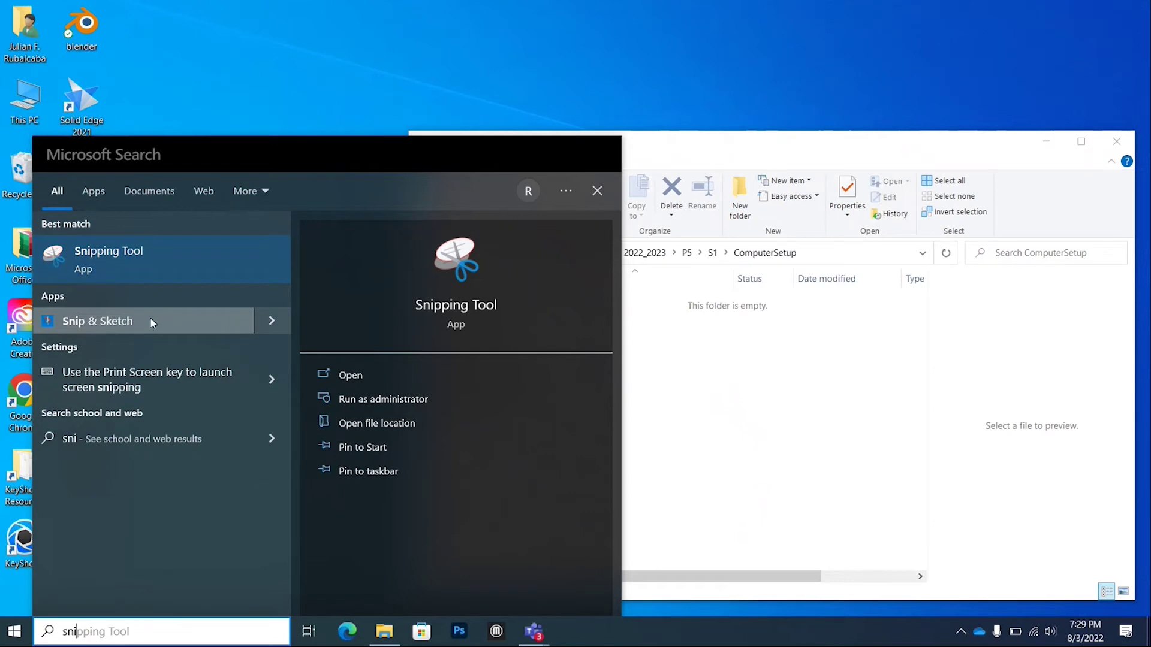
pyautogui.click(575, 86)
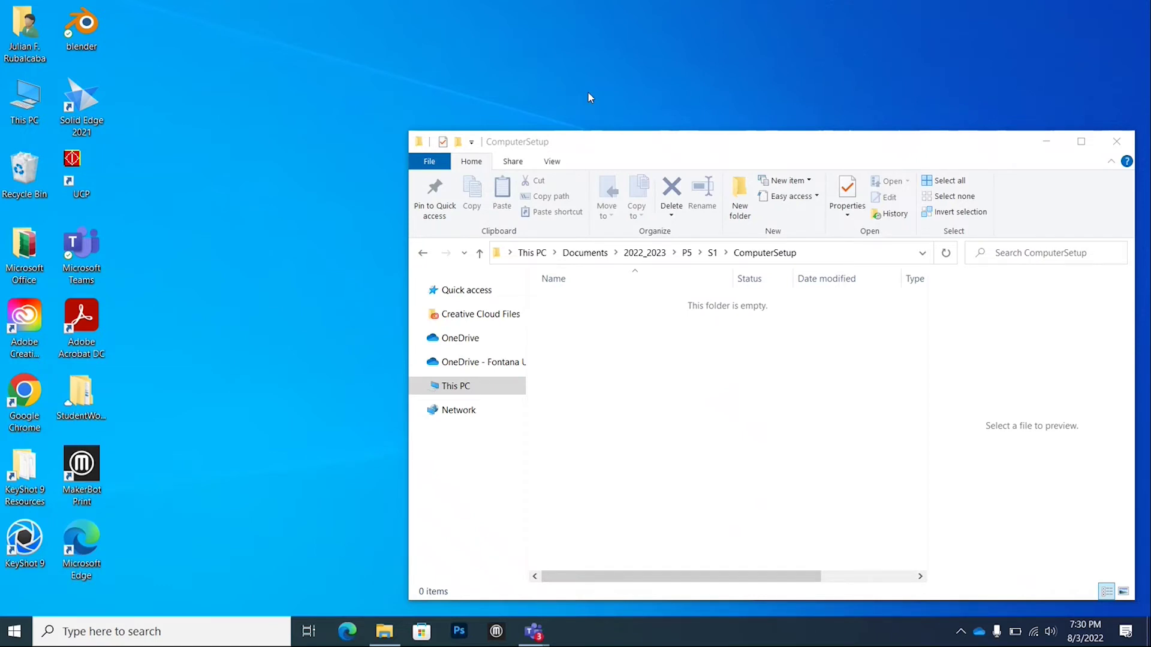
pyautogui.press('super+shift+s')
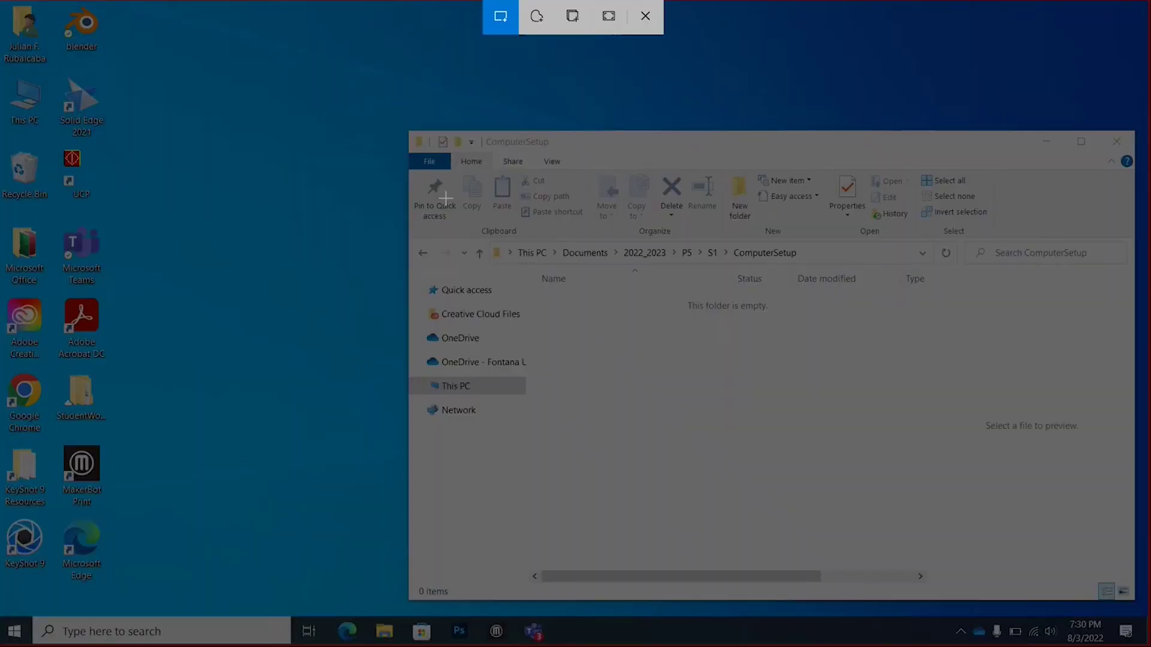
pyautogui.press('Escape')
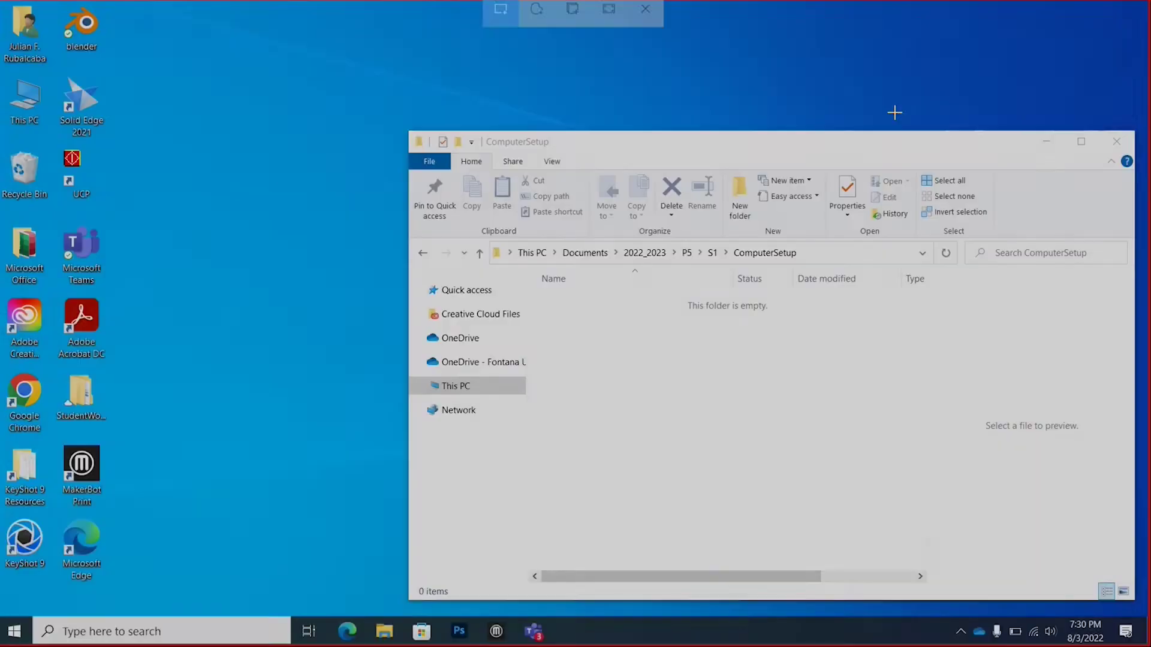
# Search 'sni' again and open the Snip & Sketch app.
pyautogui.click(206, 631)
pyautogui.write('sni')
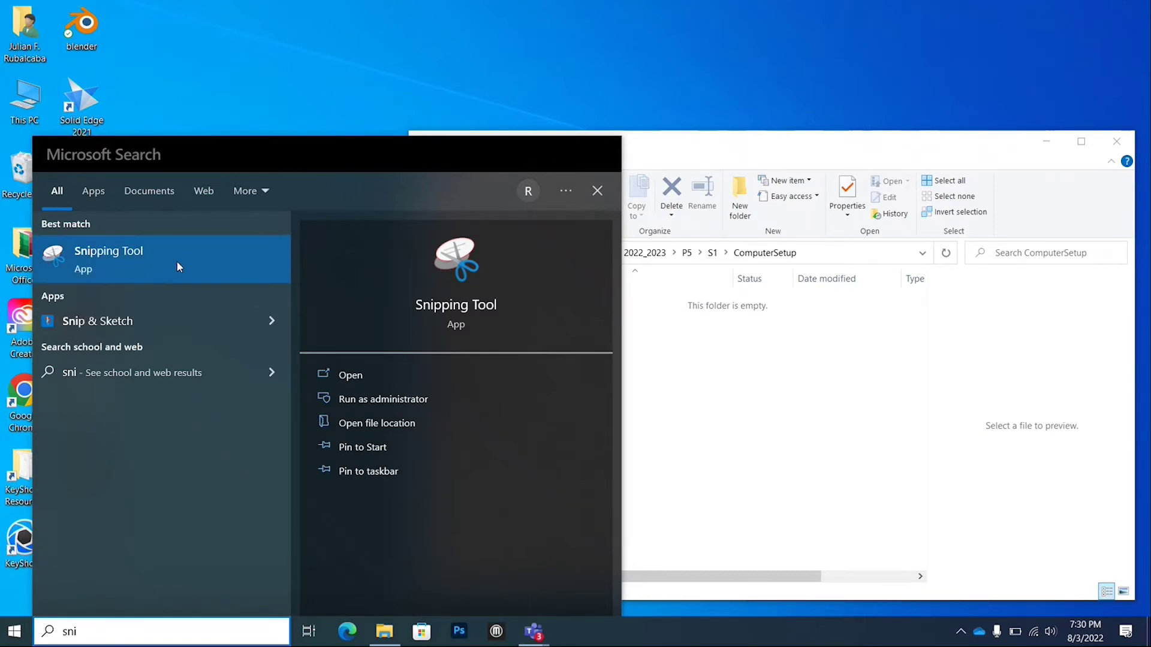
pyautogui.click(161, 327)
# Snip a rectangle covering the empty ComputerSetup Explorer window down to the taskbar.
pyautogui.click(71, 40)
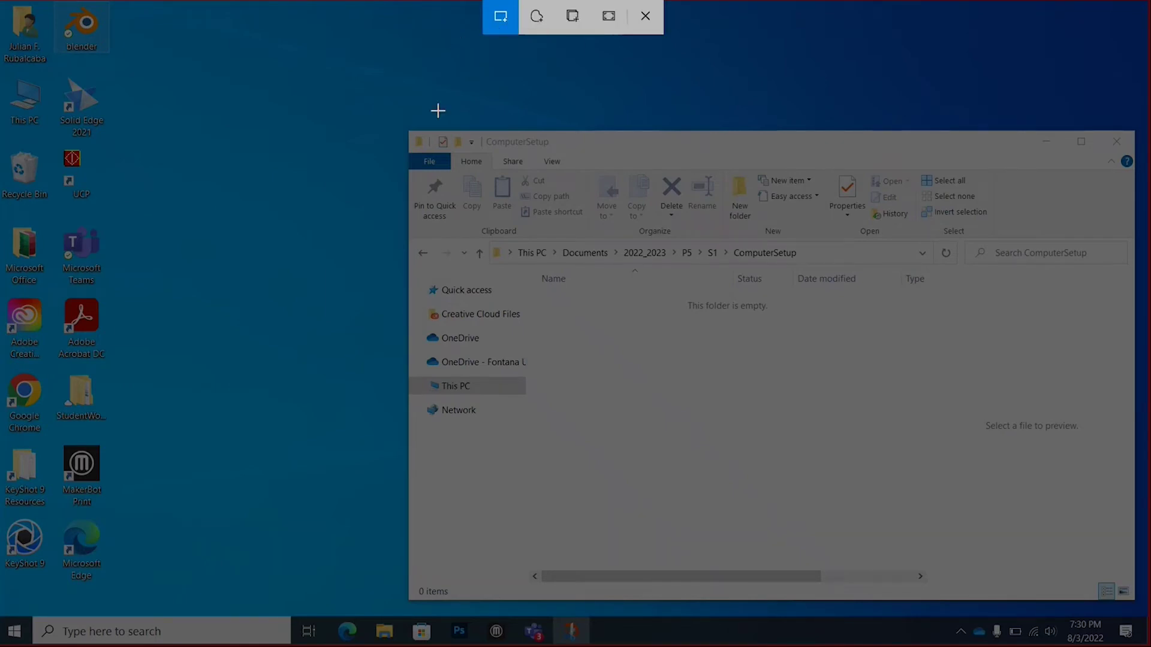
pyautogui.moveTo(408, 128); pyautogui.dragTo(1137, 646)
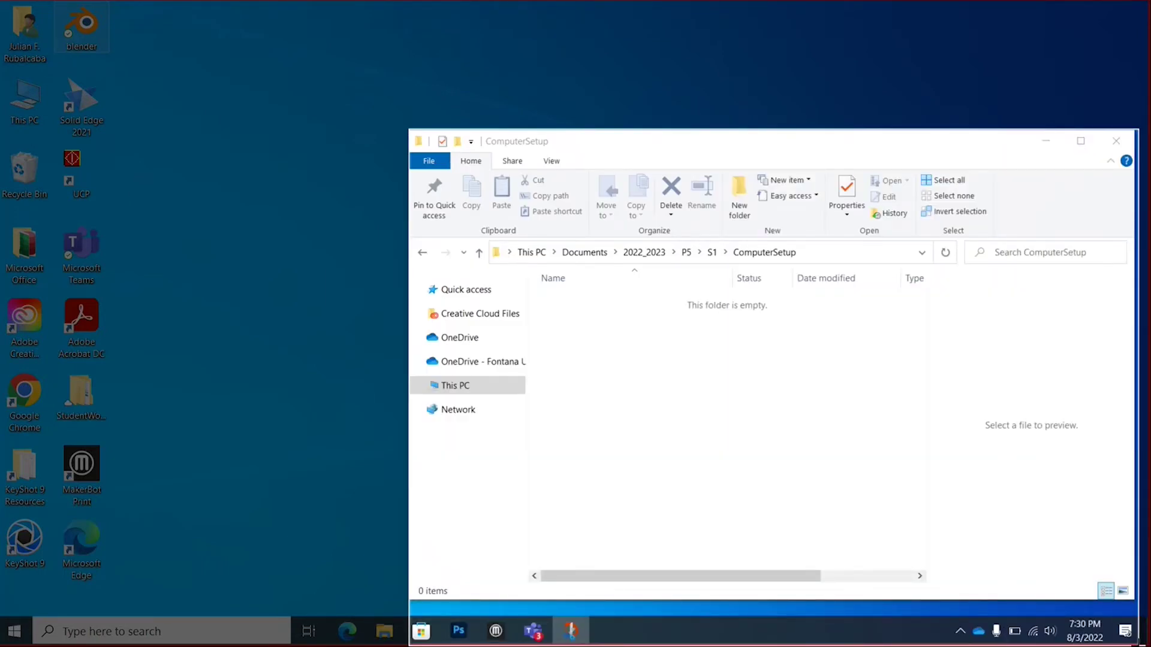
pyautogui.moveTo(1137, 646); pyautogui.dragTo(1137, 646)
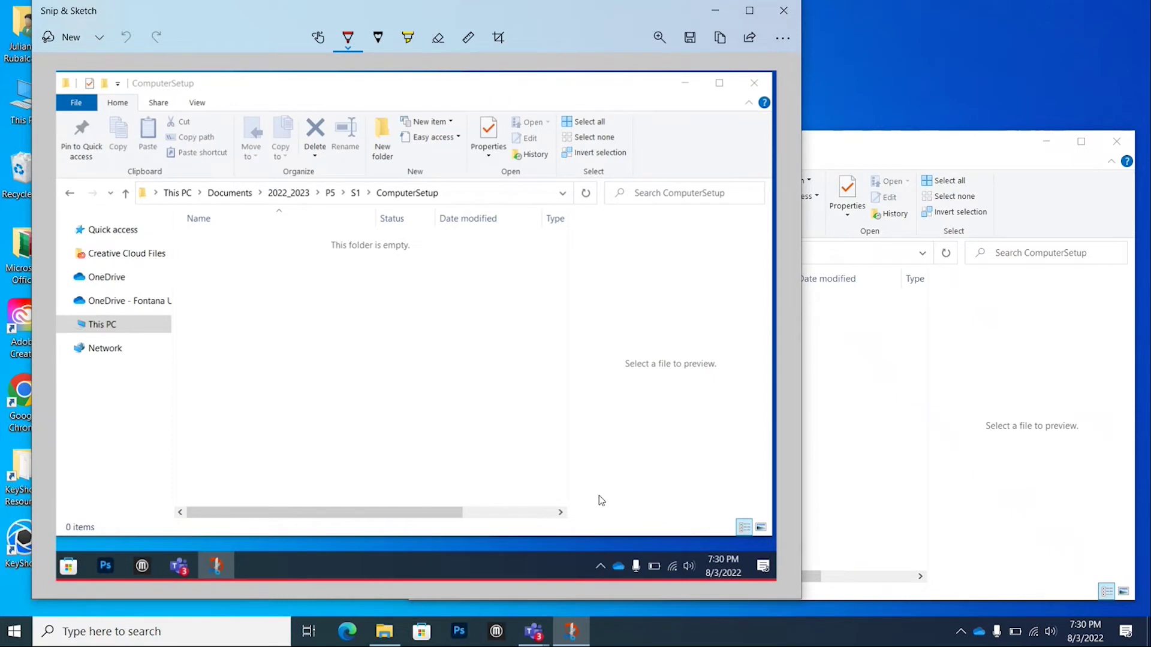
# Shift the Snip & Sketch window slightly and bring up Save As for the snip.
pyautogui.moveTo(621, 11); pyautogui.dragTo(638, 18)
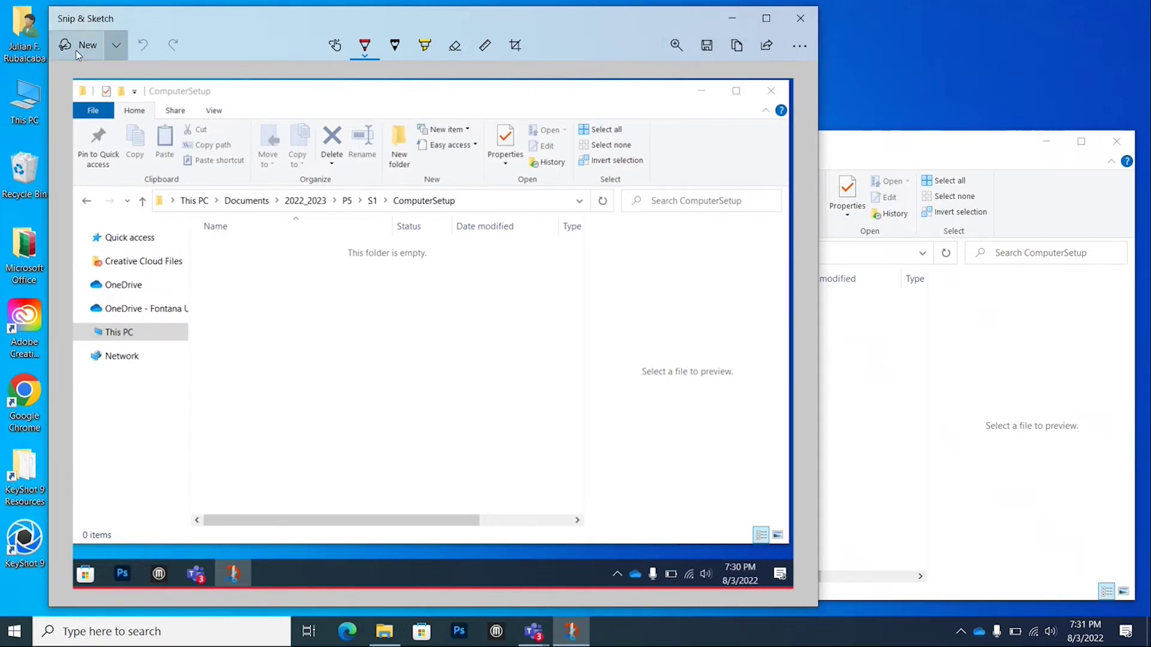
pyautogui.click(707, 48)
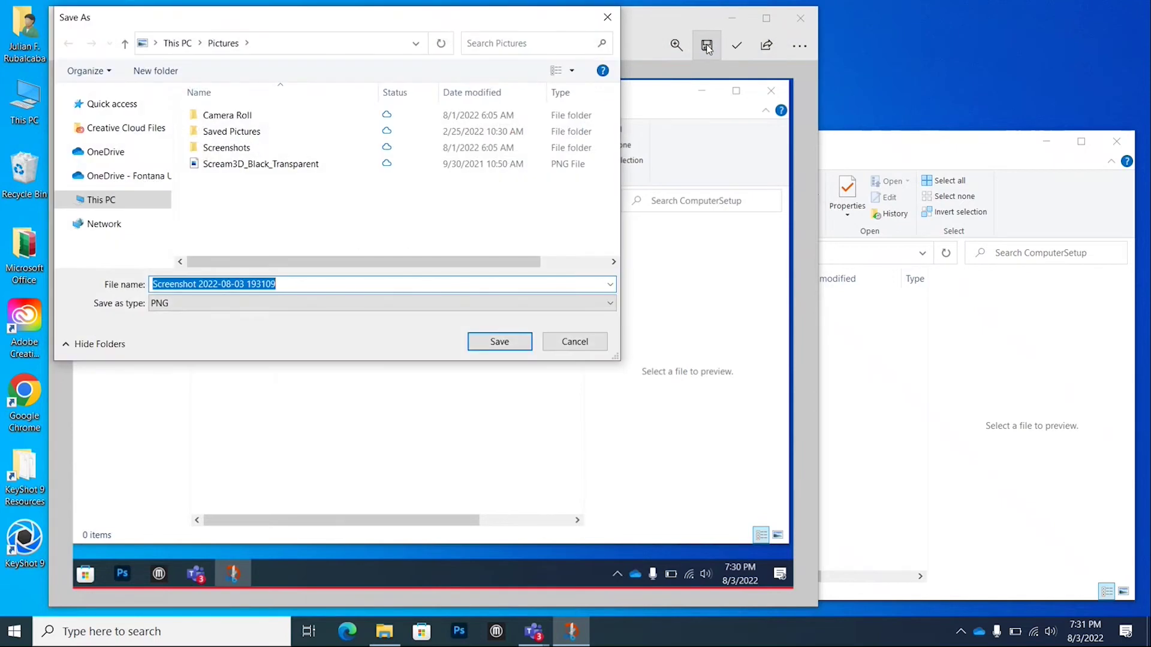
# Navigate the Save As dialog to Documents\2022_2023\P5\S1\ComputerSetup.
pyautogui.moveTo(503, 18); pyautogui.dragTo(519, 24)
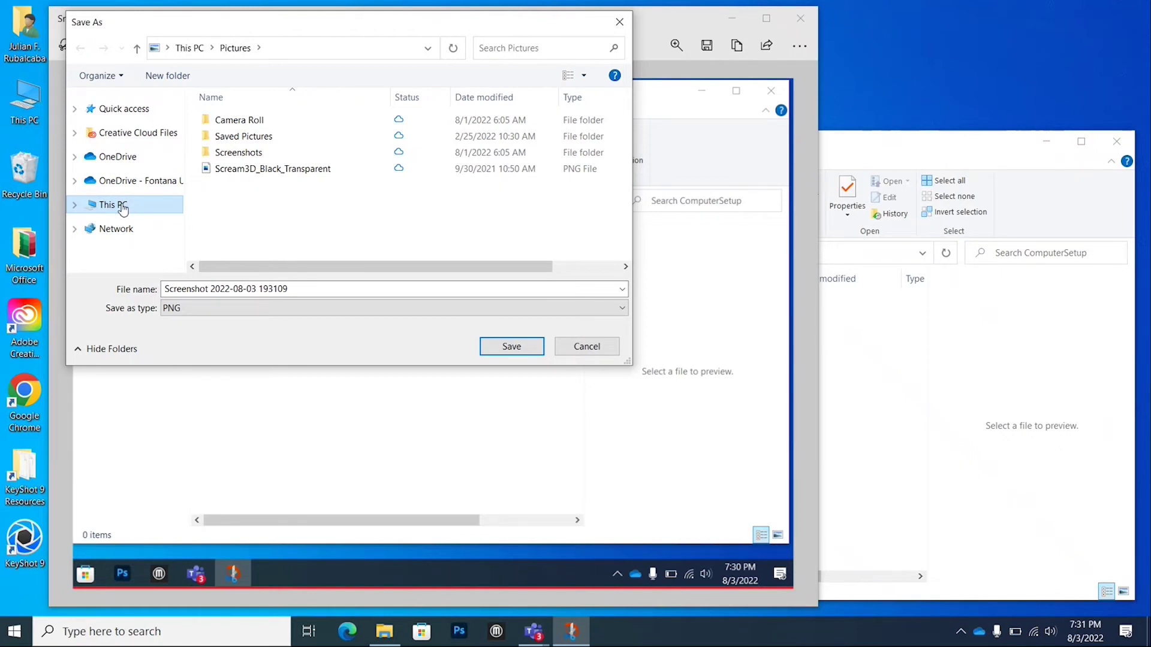
pyautogui.click(75, 212)
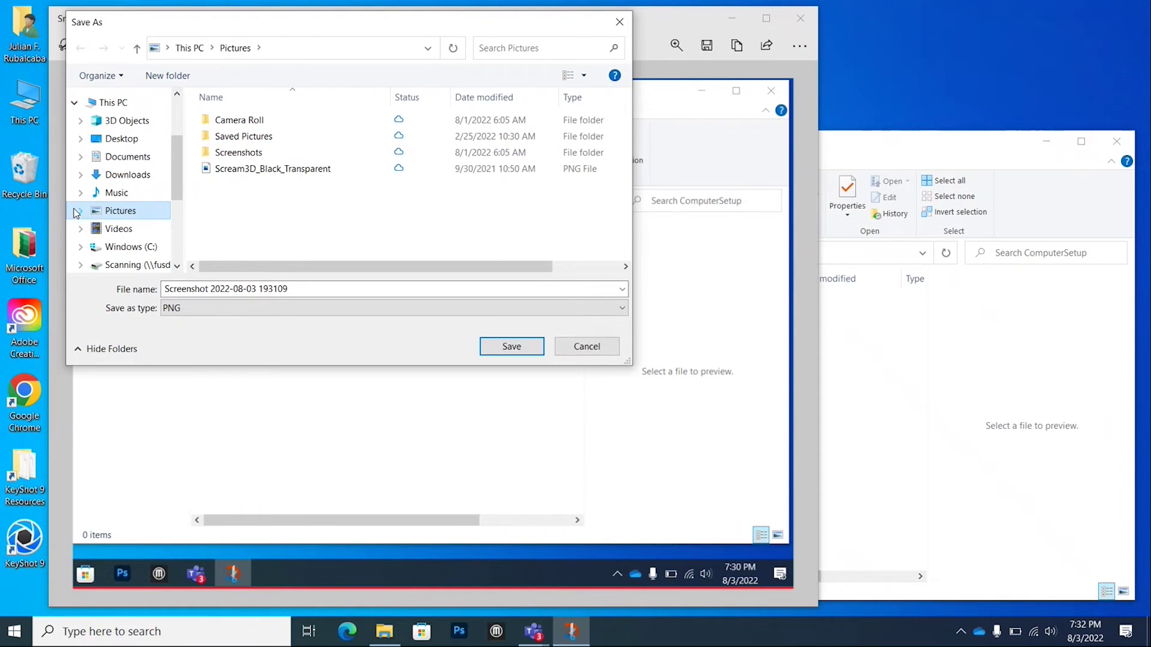
pyautogui.click(116, 159)
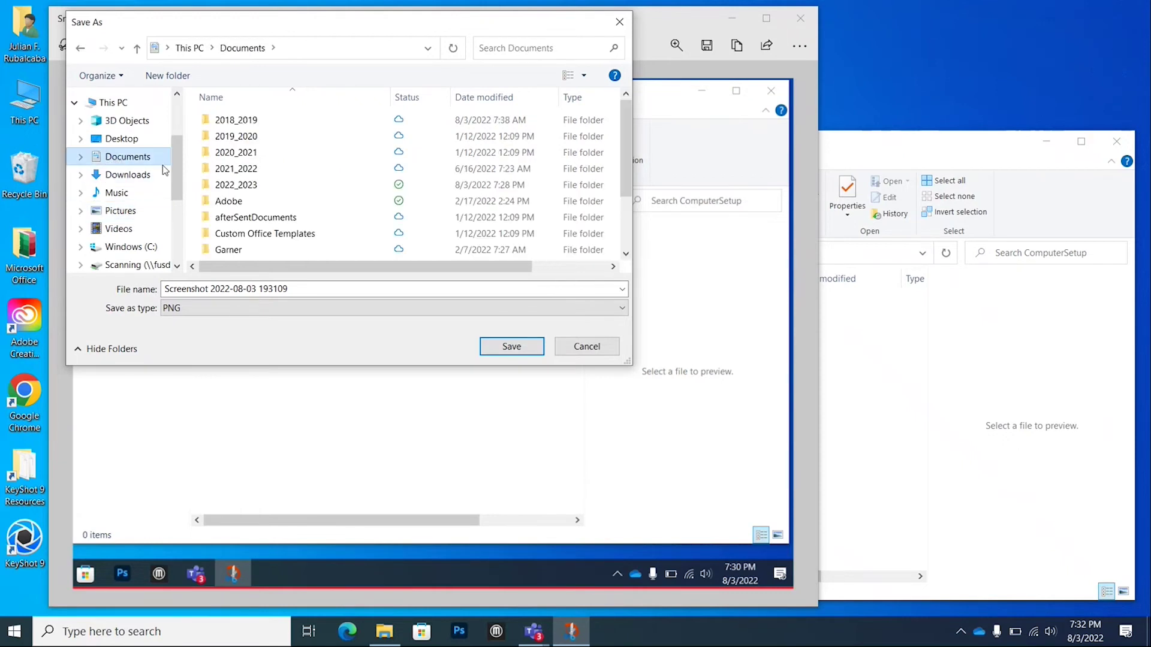
pyautogui.doubleClick(235, 187)
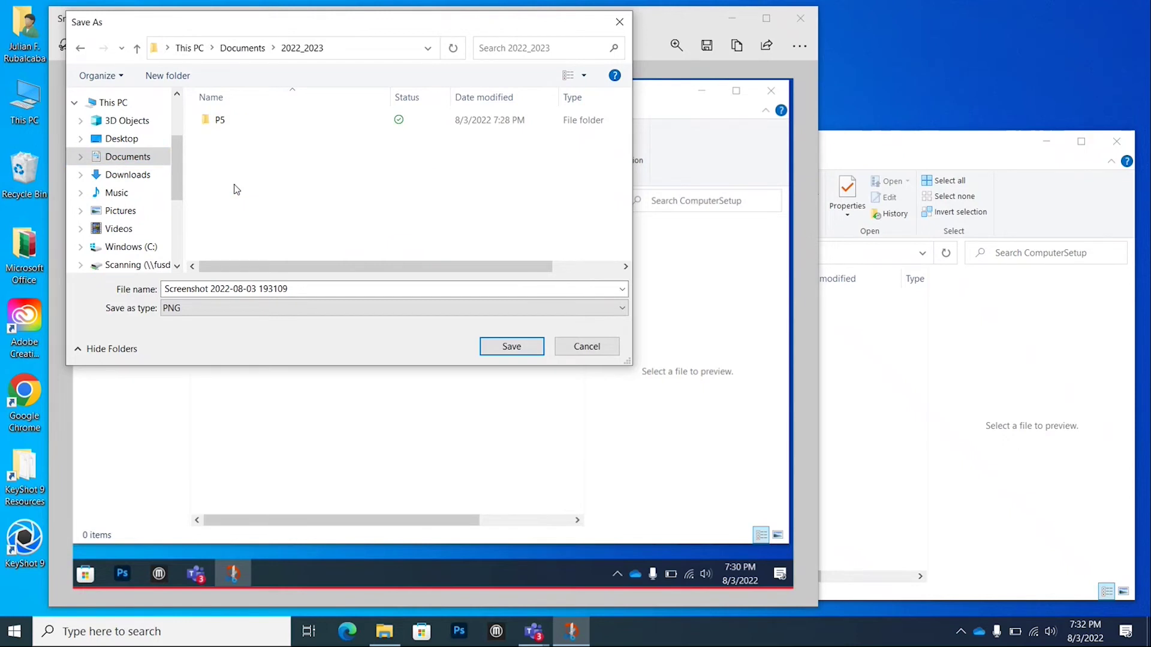
pyautogui.doubleClick(221, 121)
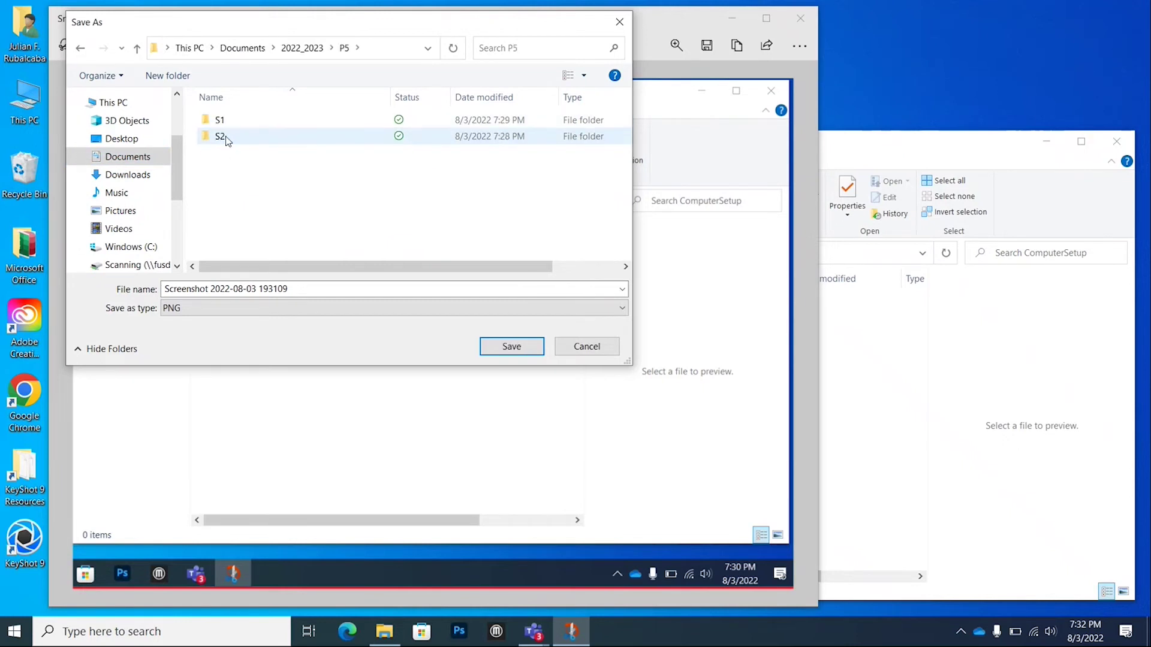
pyautogui.doubleClick(221, 121)
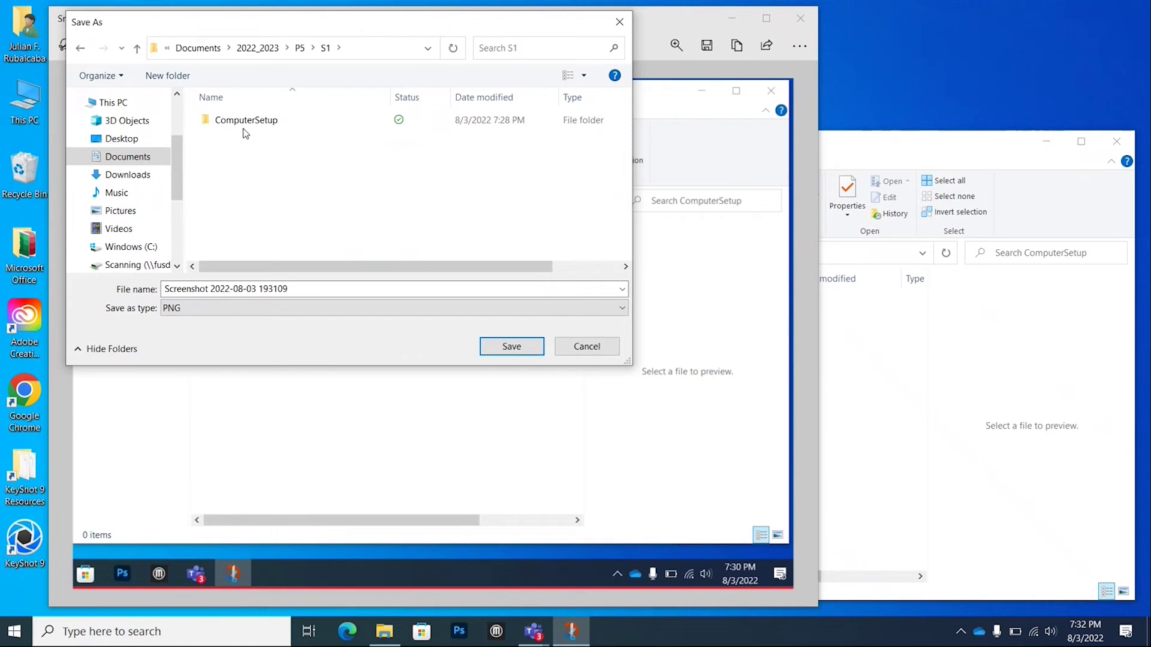
pyautogui.doubleClick(245, 127)
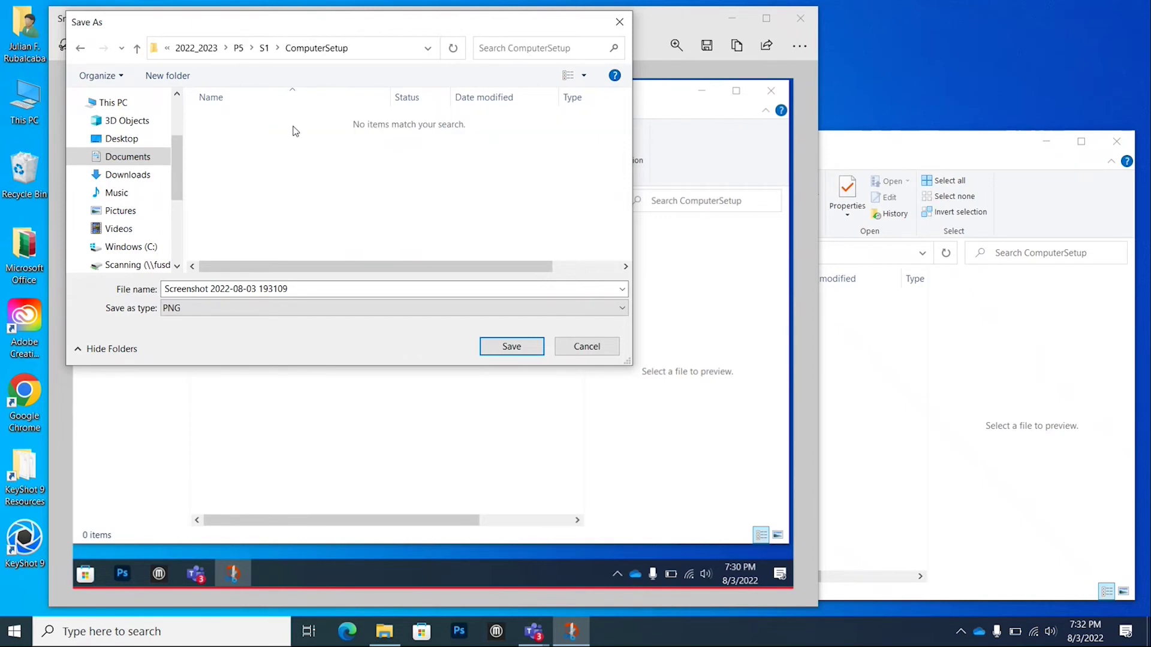
# Save the snip as a PNG named ComputerSetup.
pyautogui.click(324, 288)
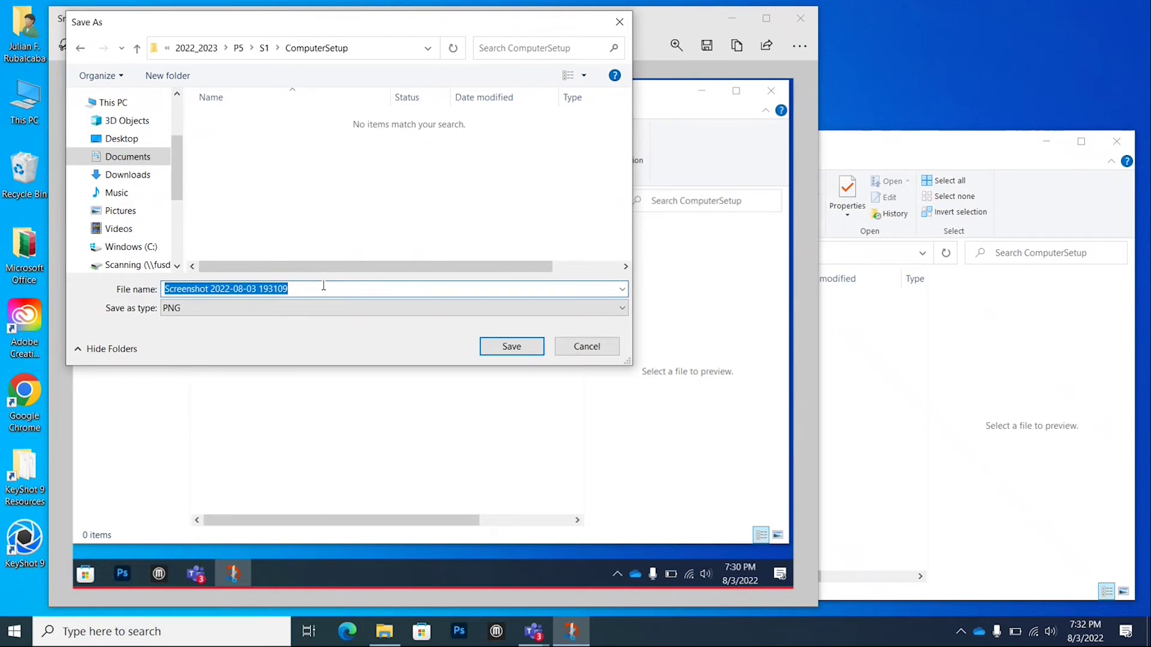
pyautogui.write('Comput')
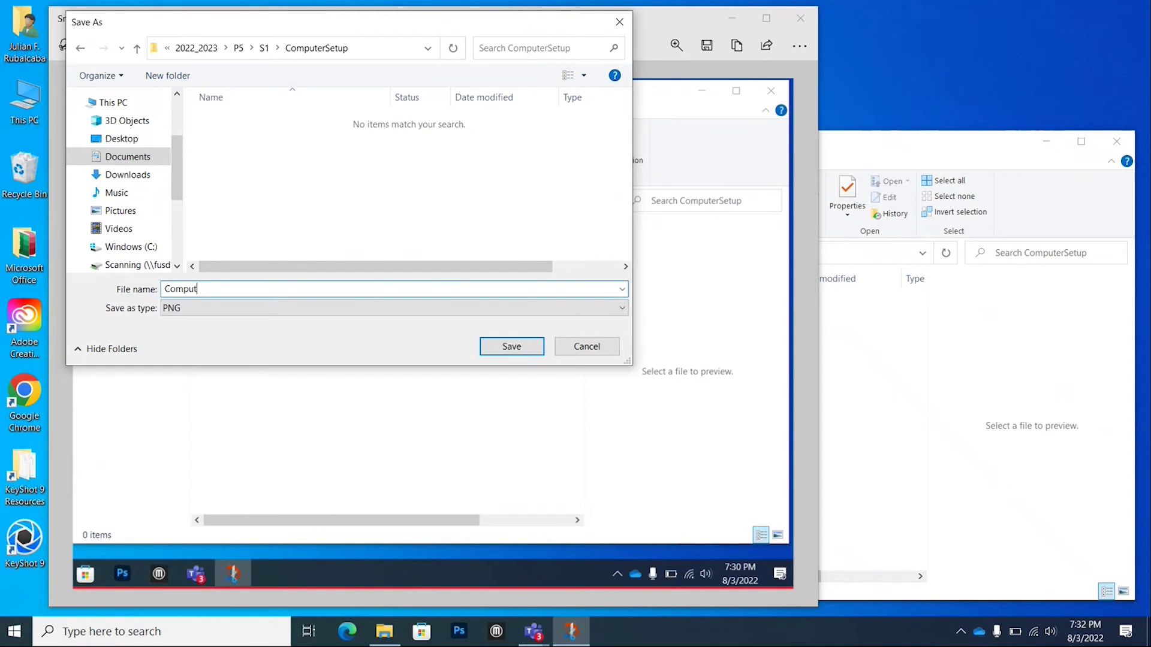
pyautogui.write('erSetup')
pyautogui.click(498, 350)
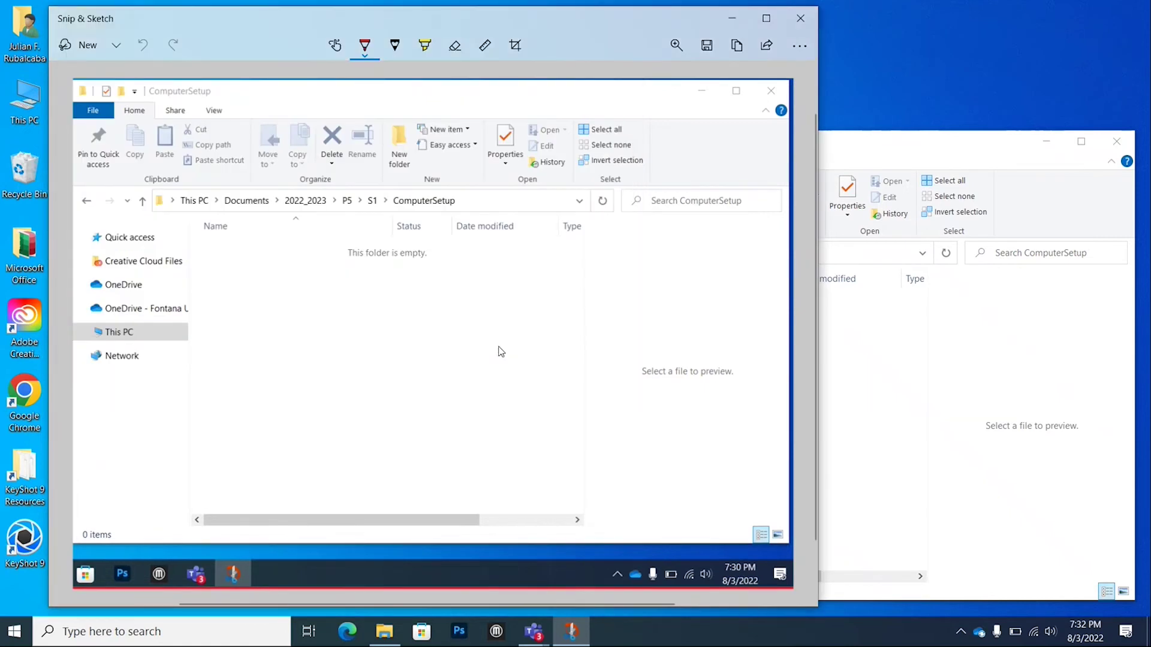
# Close Snip & Sketch, verify ComputerSetup.png via the OneDrive Documents tree, and bring up Teams.
pyautogui.click(800, 18)
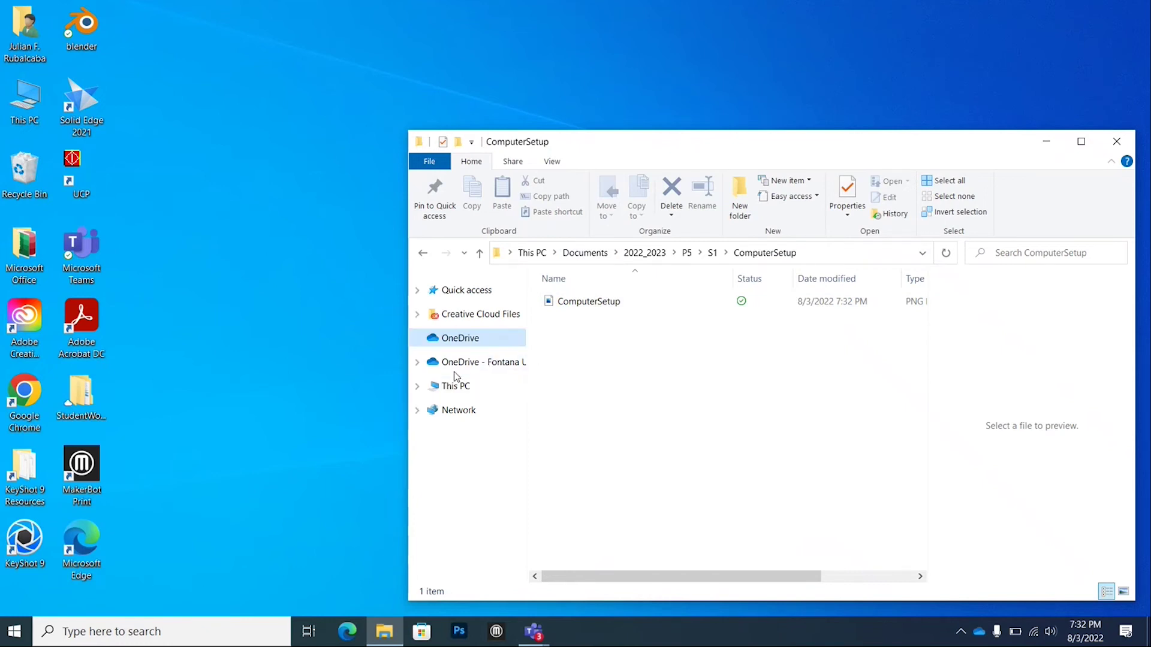
pyautogui.click(417, 362)
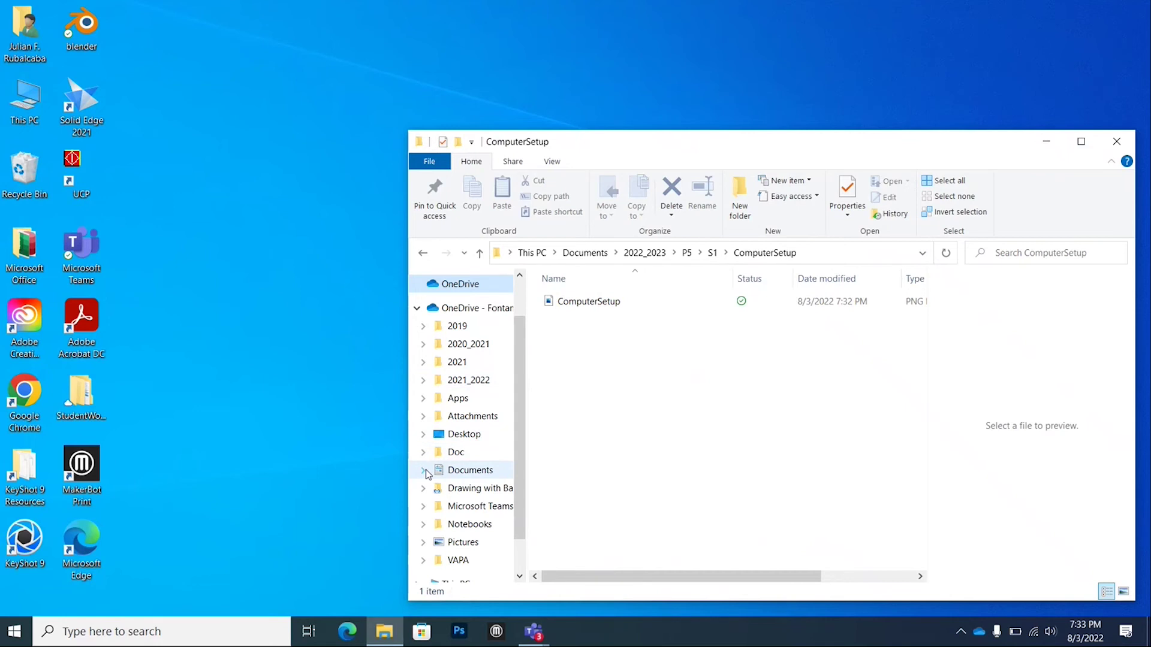
pyautogui.scroll(-1, 426, 461)
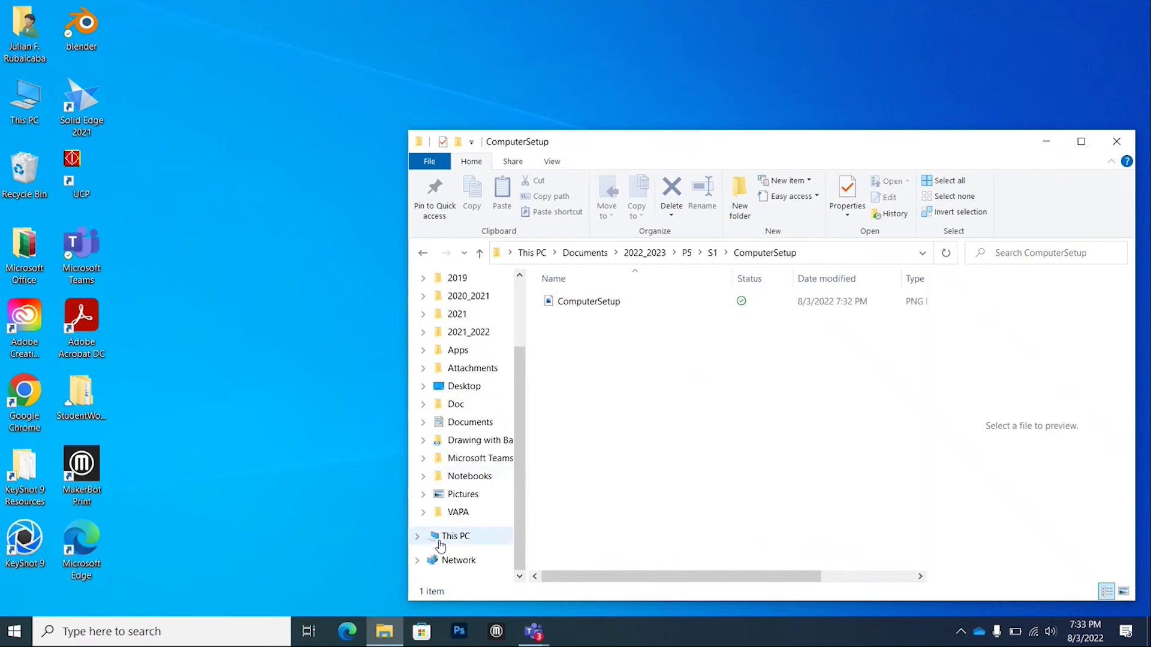
pyautogui.click(423, 422)
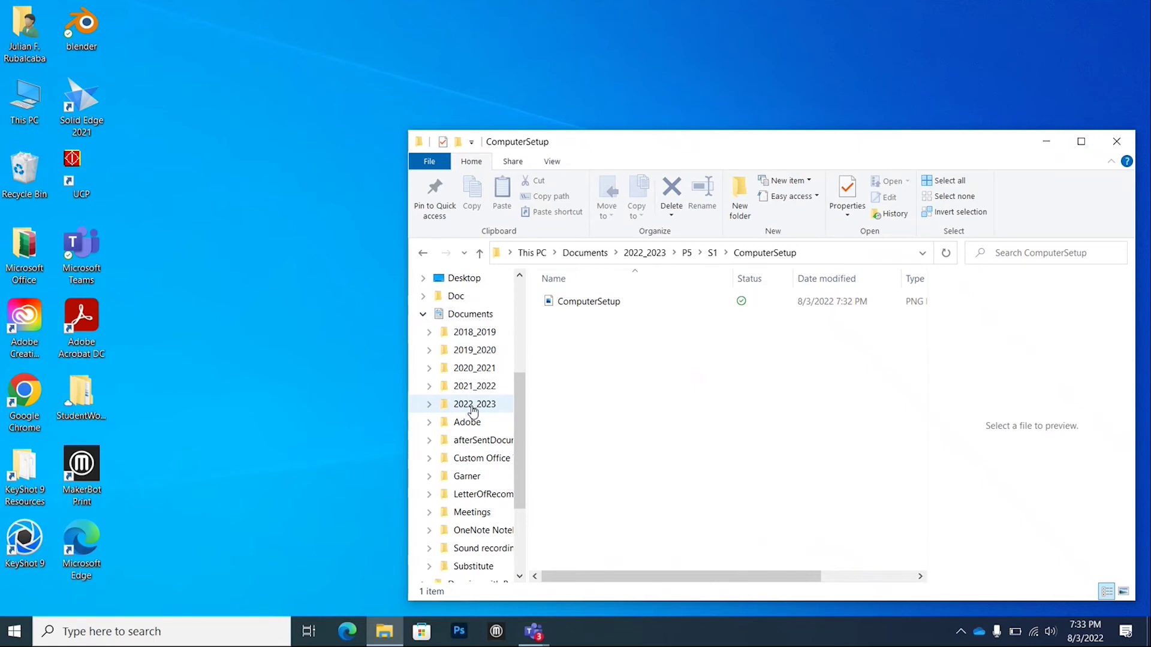
pyautogui.scroll(4, 473, 414)
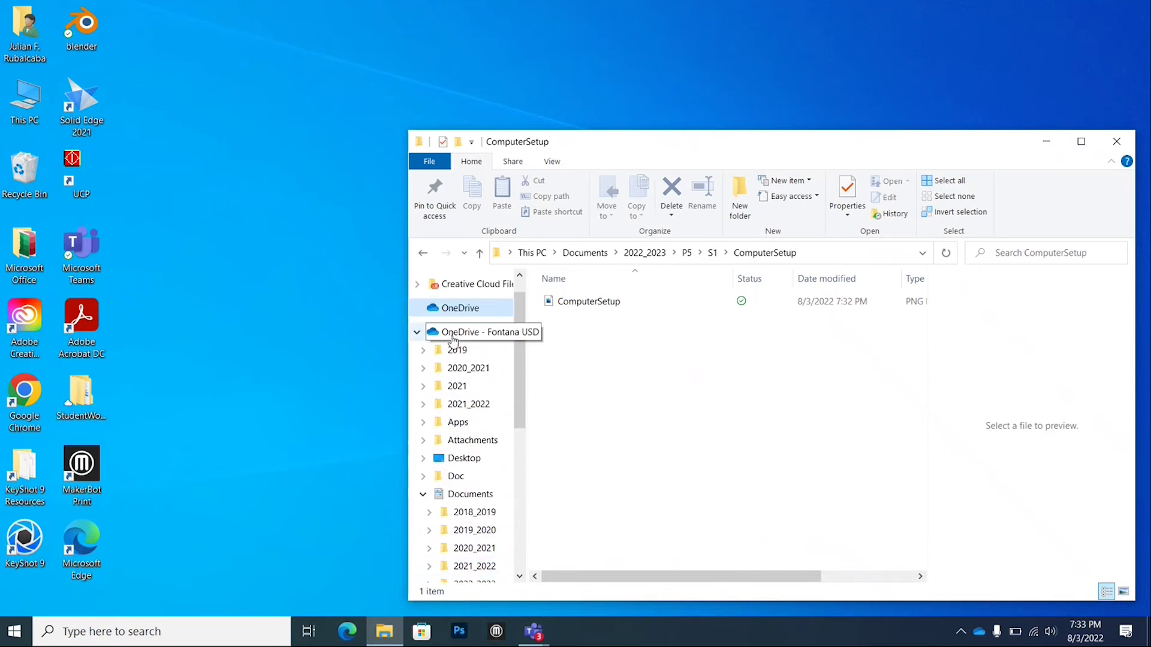
pyautogui.click(423, 495)
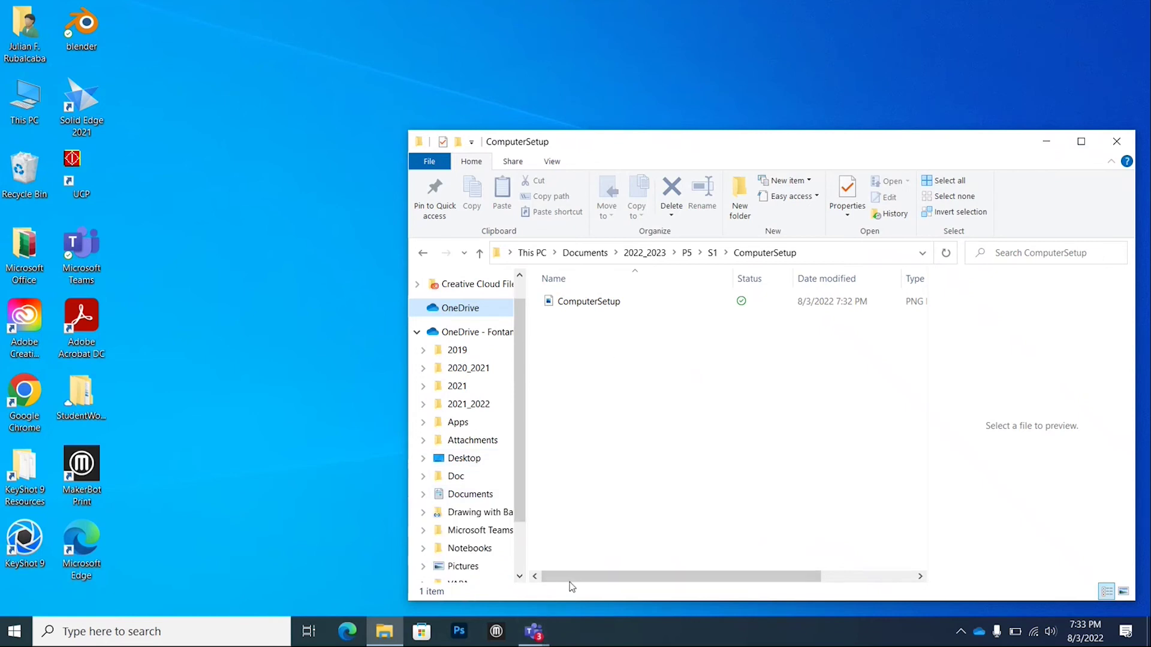
pyautogui.click(529, 631)
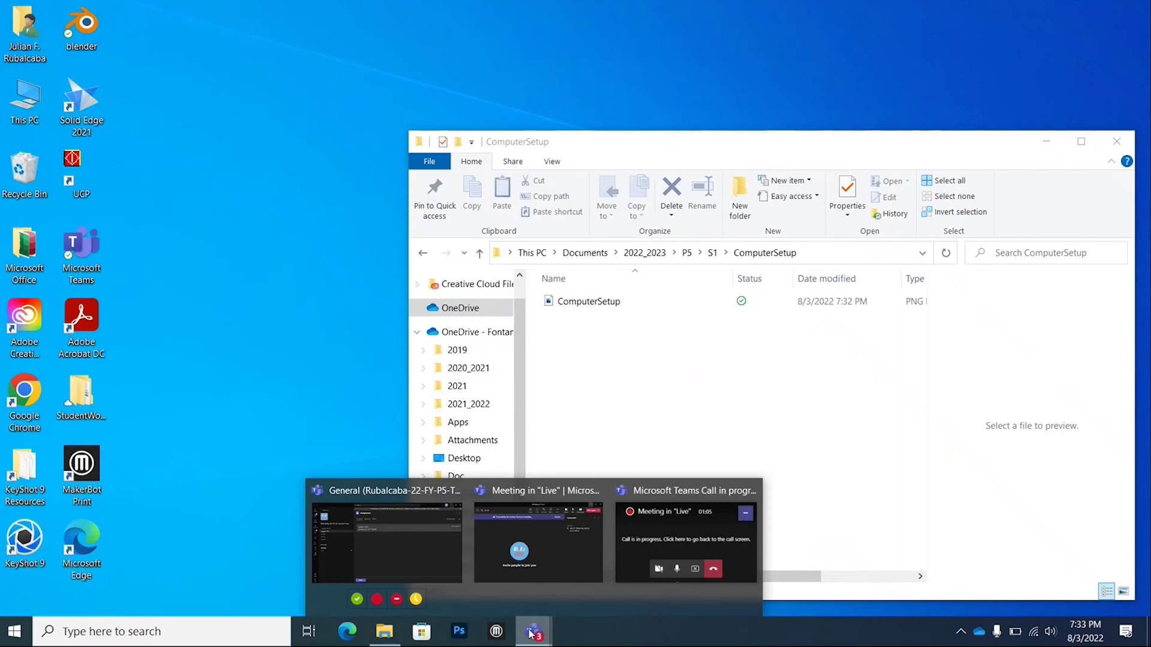
# Open the Computer Setup assignment, due August 5, 2022, and show its more-options menu.
pyautogui.click(385, 543)
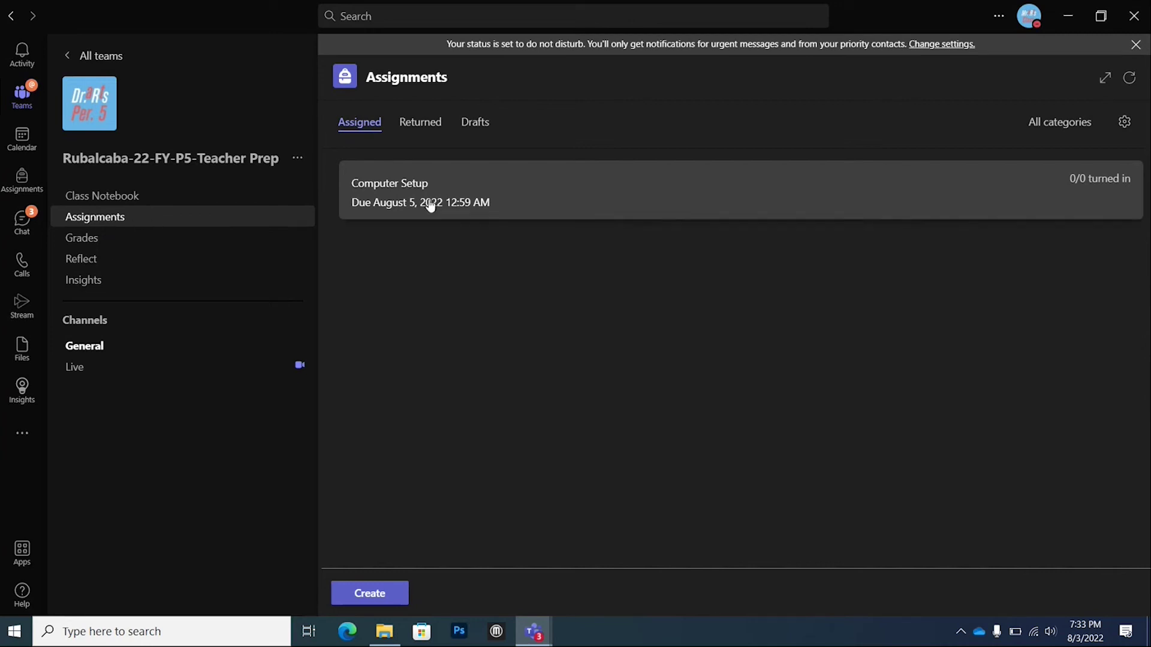
pyautogui.click(545, 191)
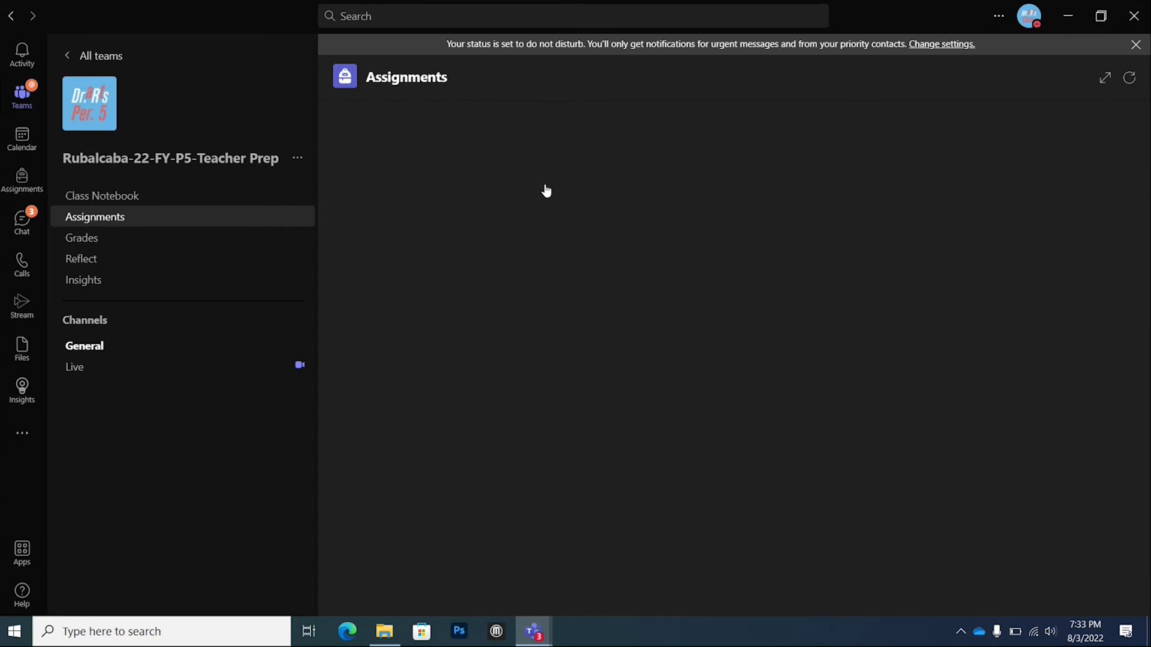
pyautogui.click(1113, 137)
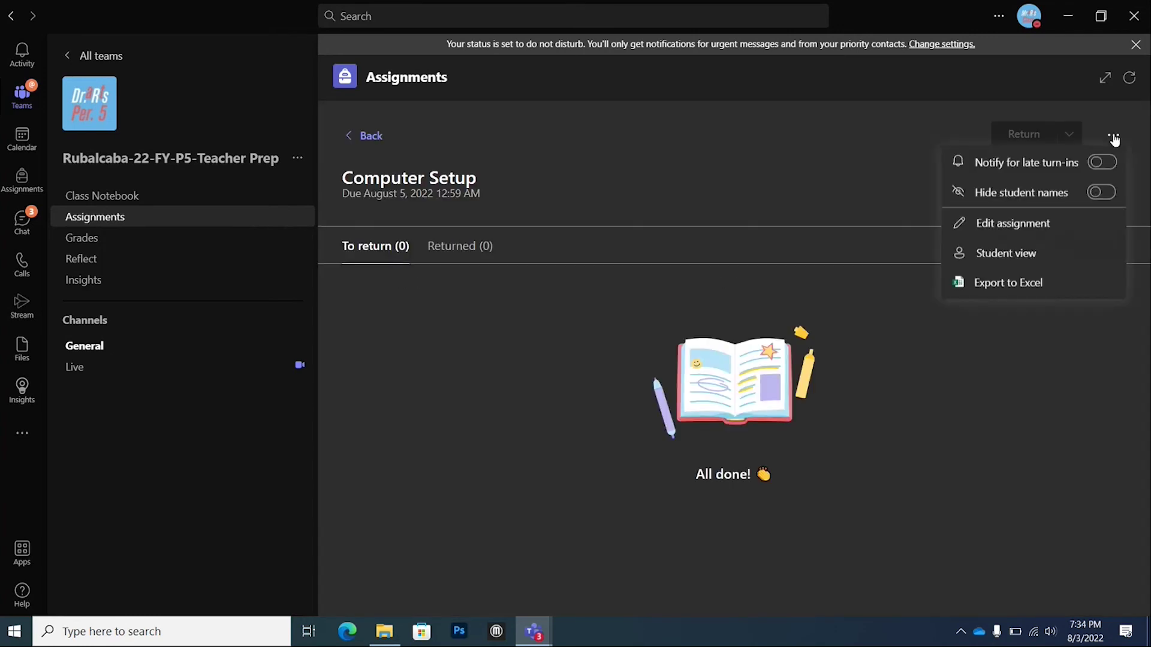
# Show the Computer Setup assignment in Student view: 10 points, two edpuzzle video references.
pyautogui.click(1010, 265)
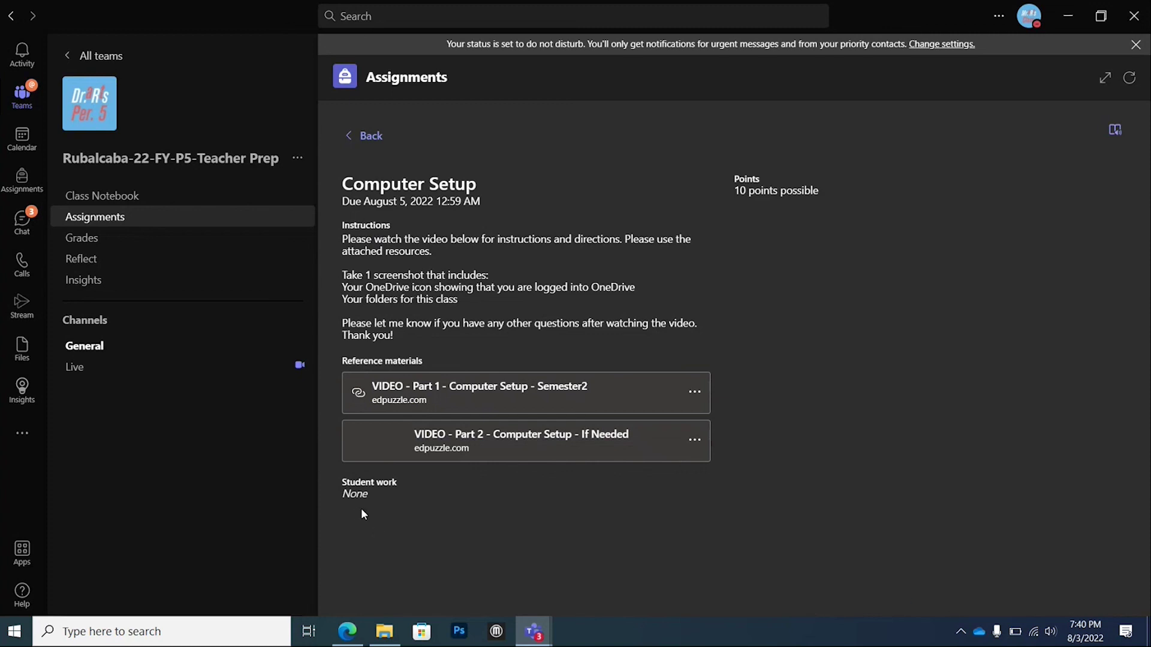
pyautogui.click(386, 632)
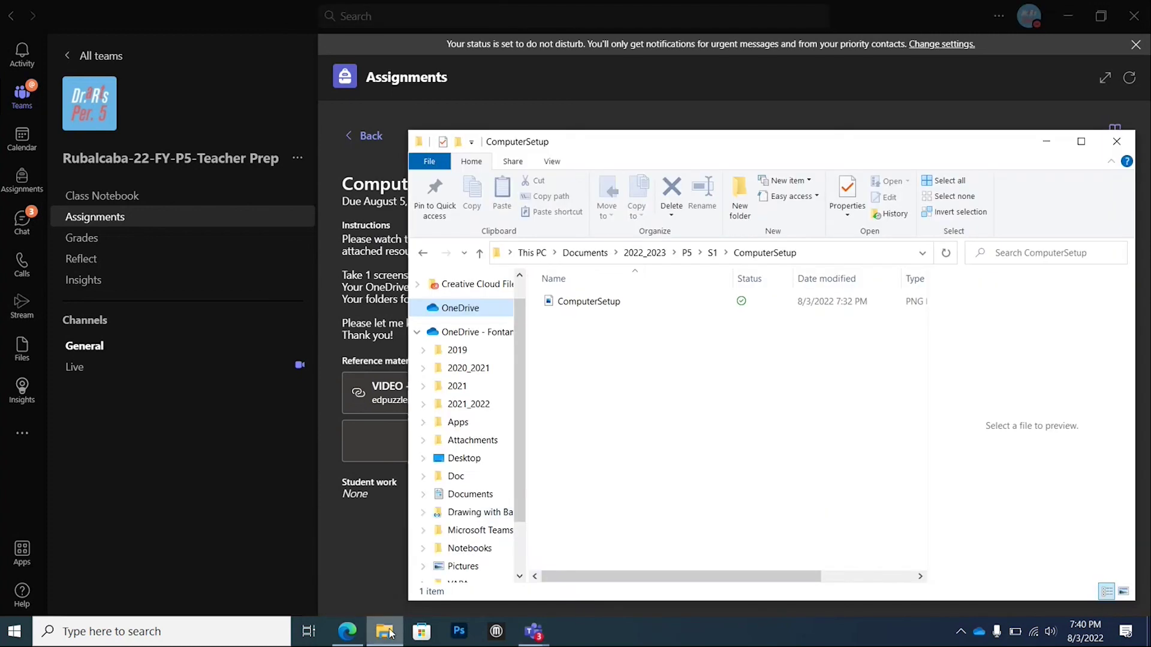
pyautogui.click(396, 516)
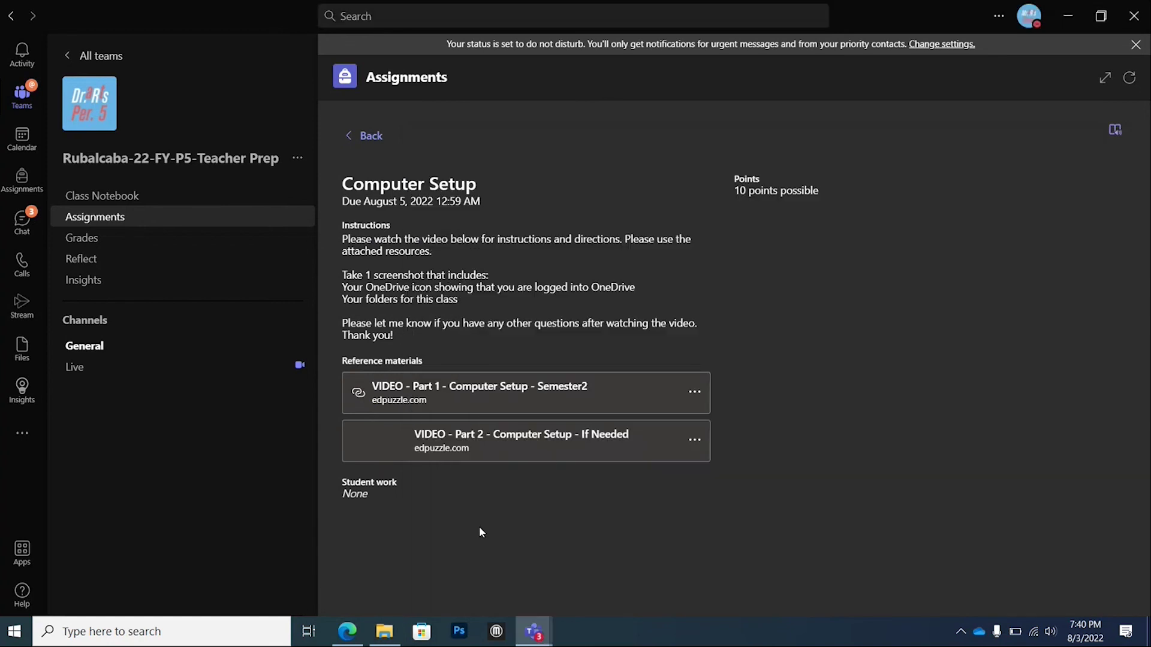